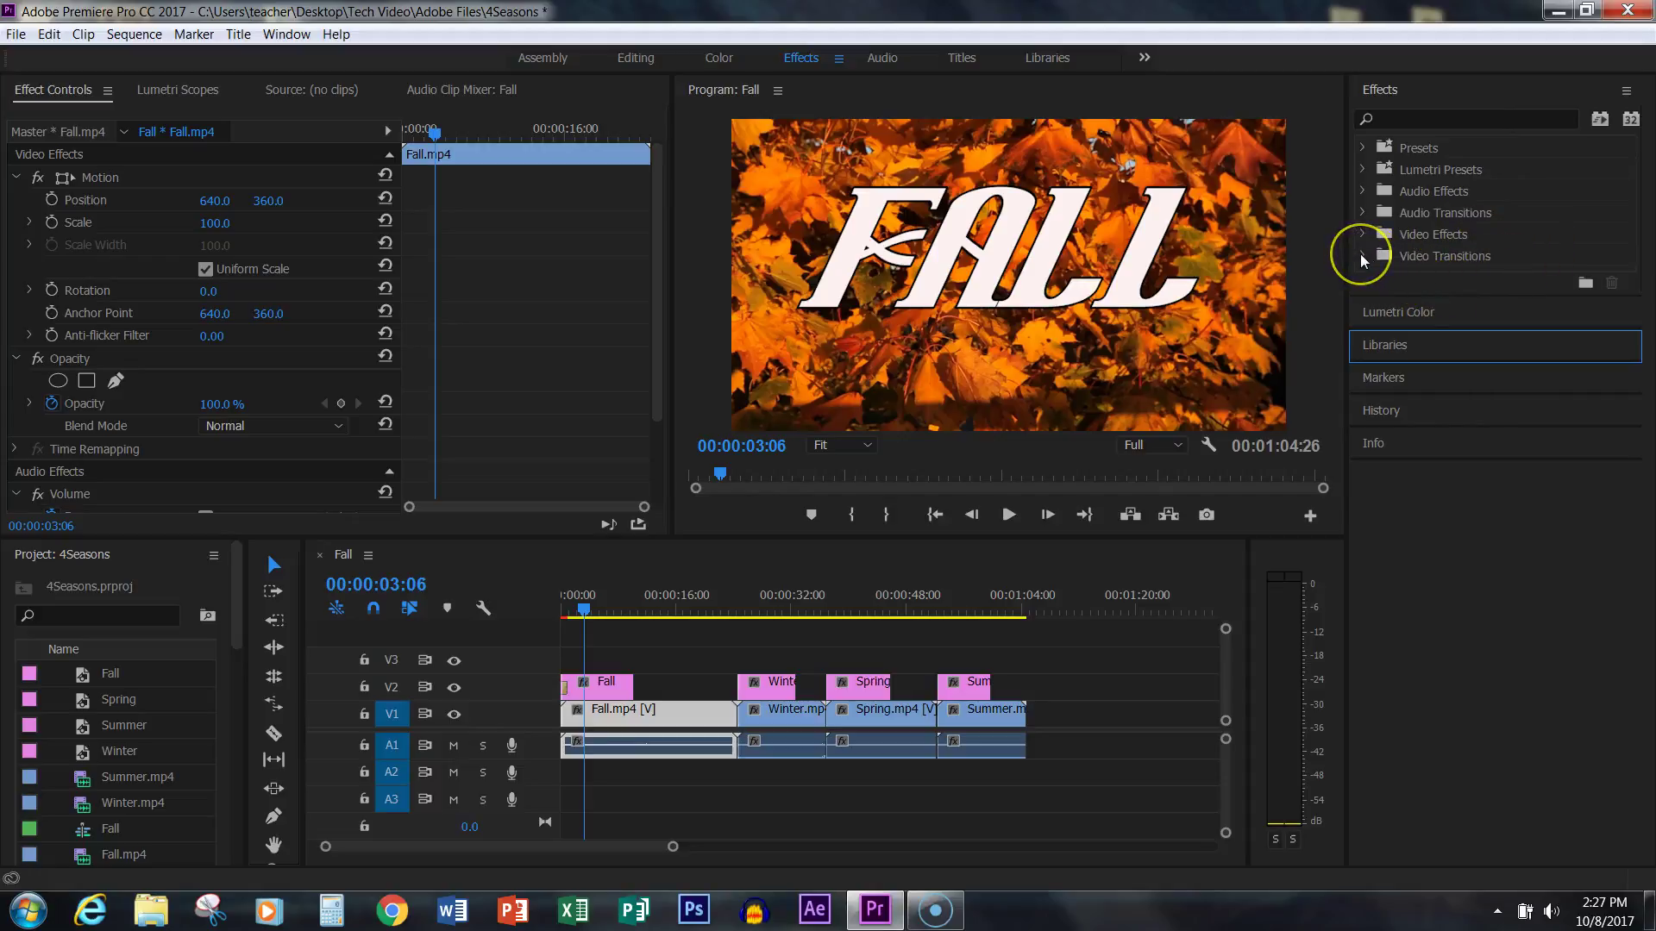
Apply the Cross Dissolve video transition to the start of the Fall title on track V2
click(1362, 257)
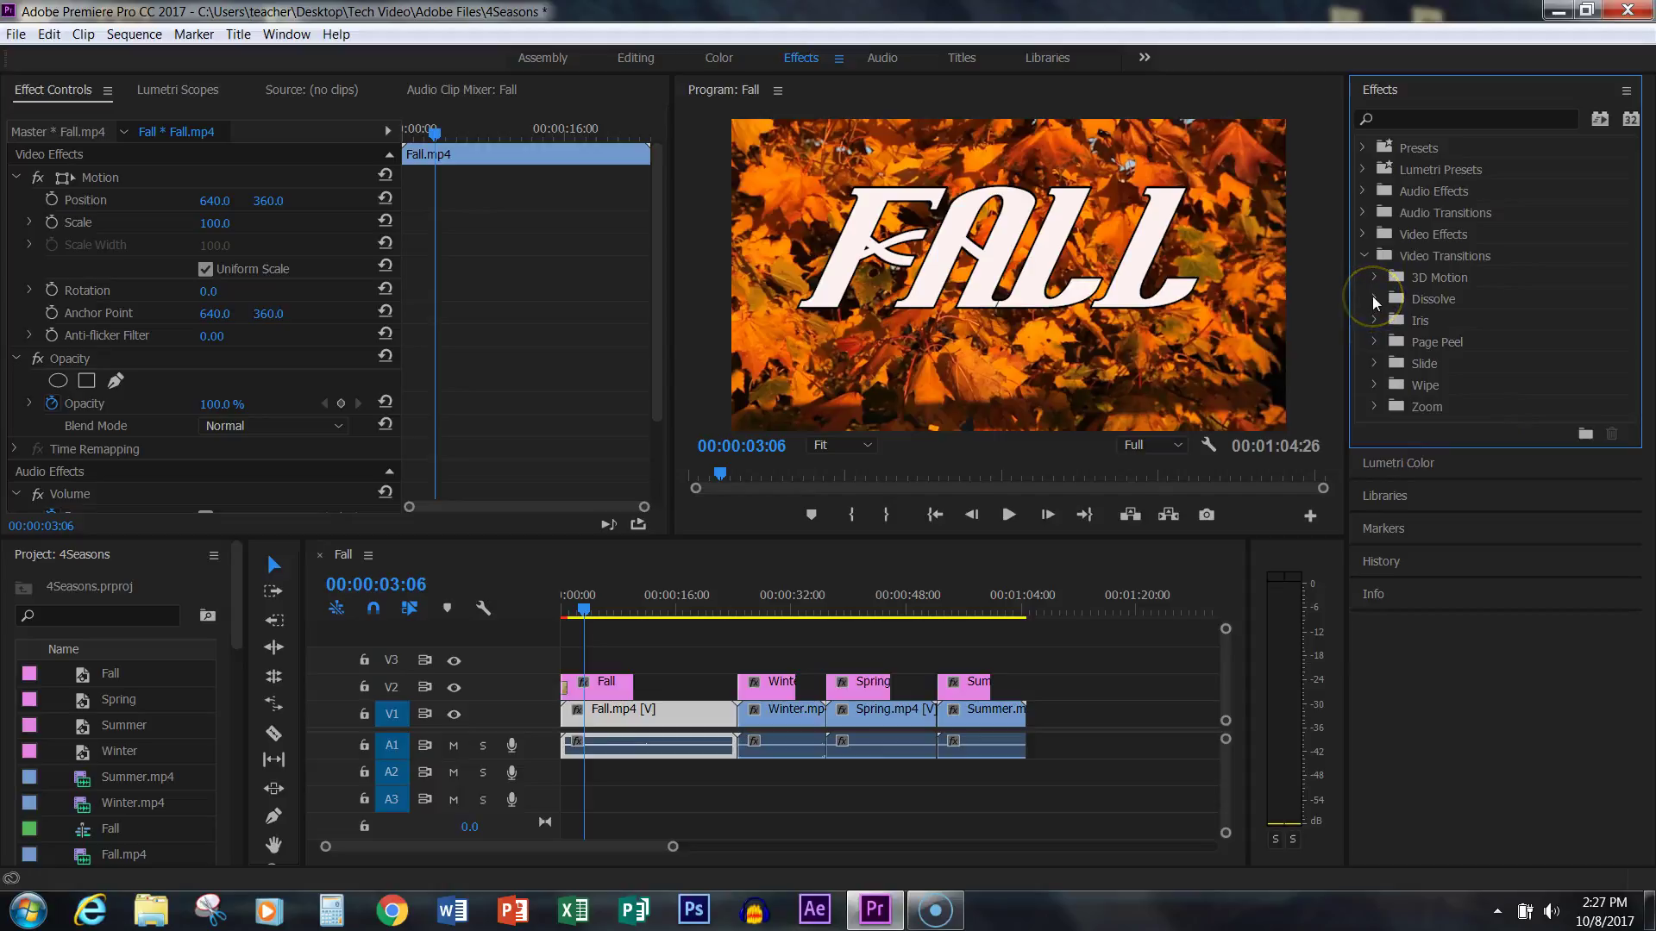
click(1375, 299)
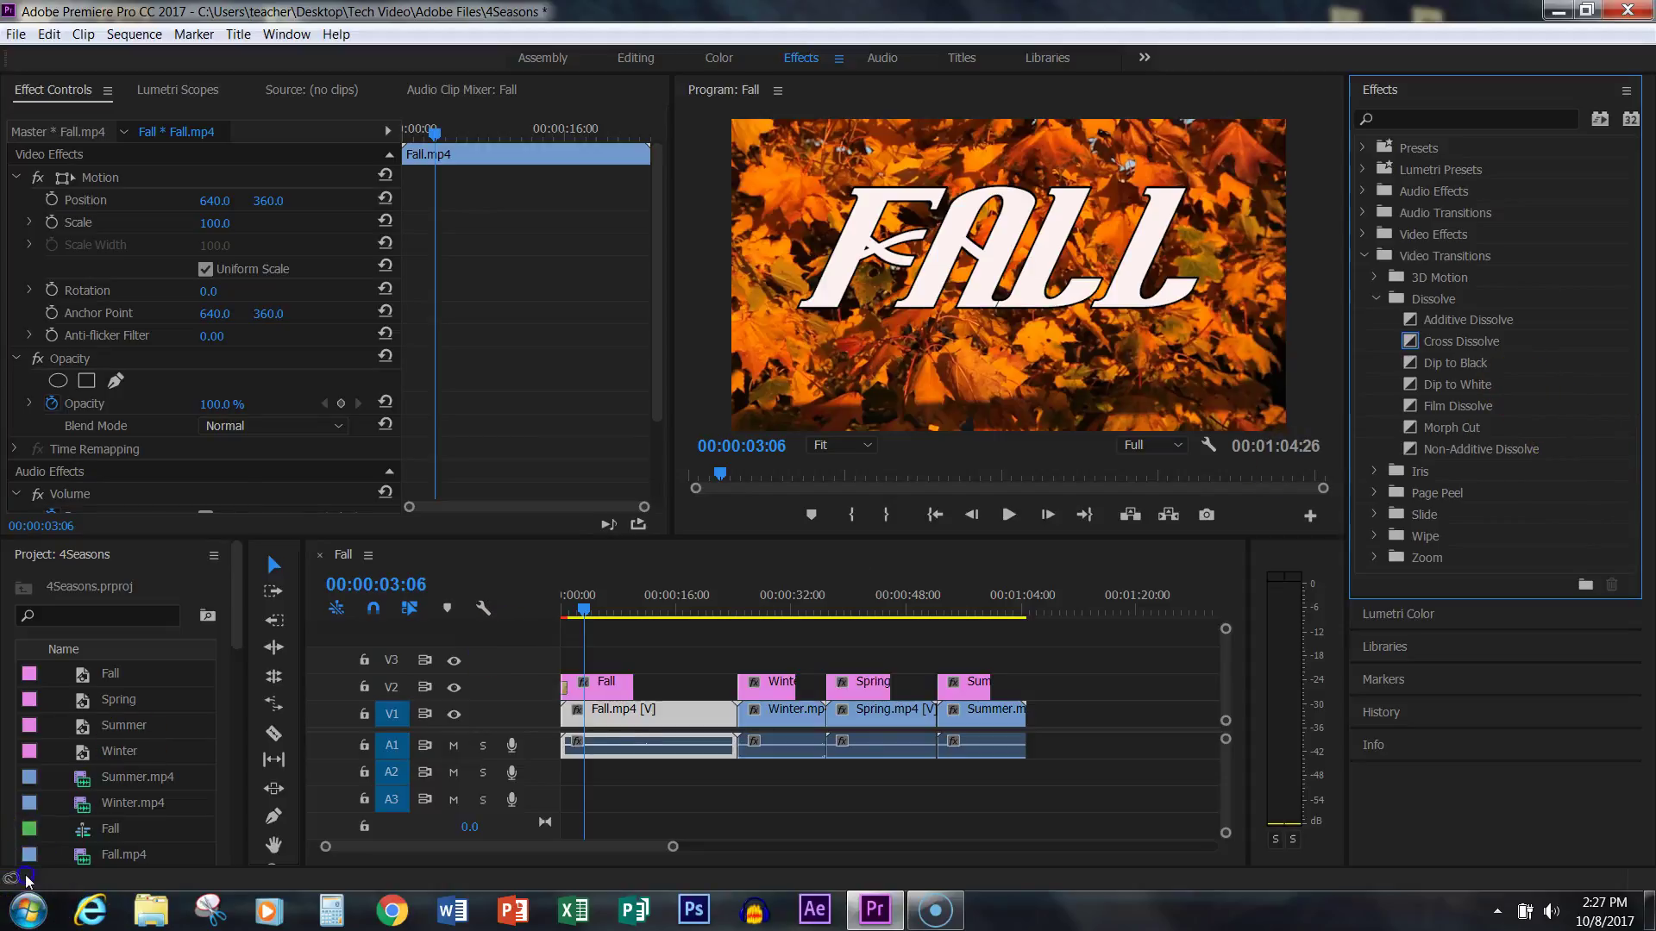
click(656, 655)
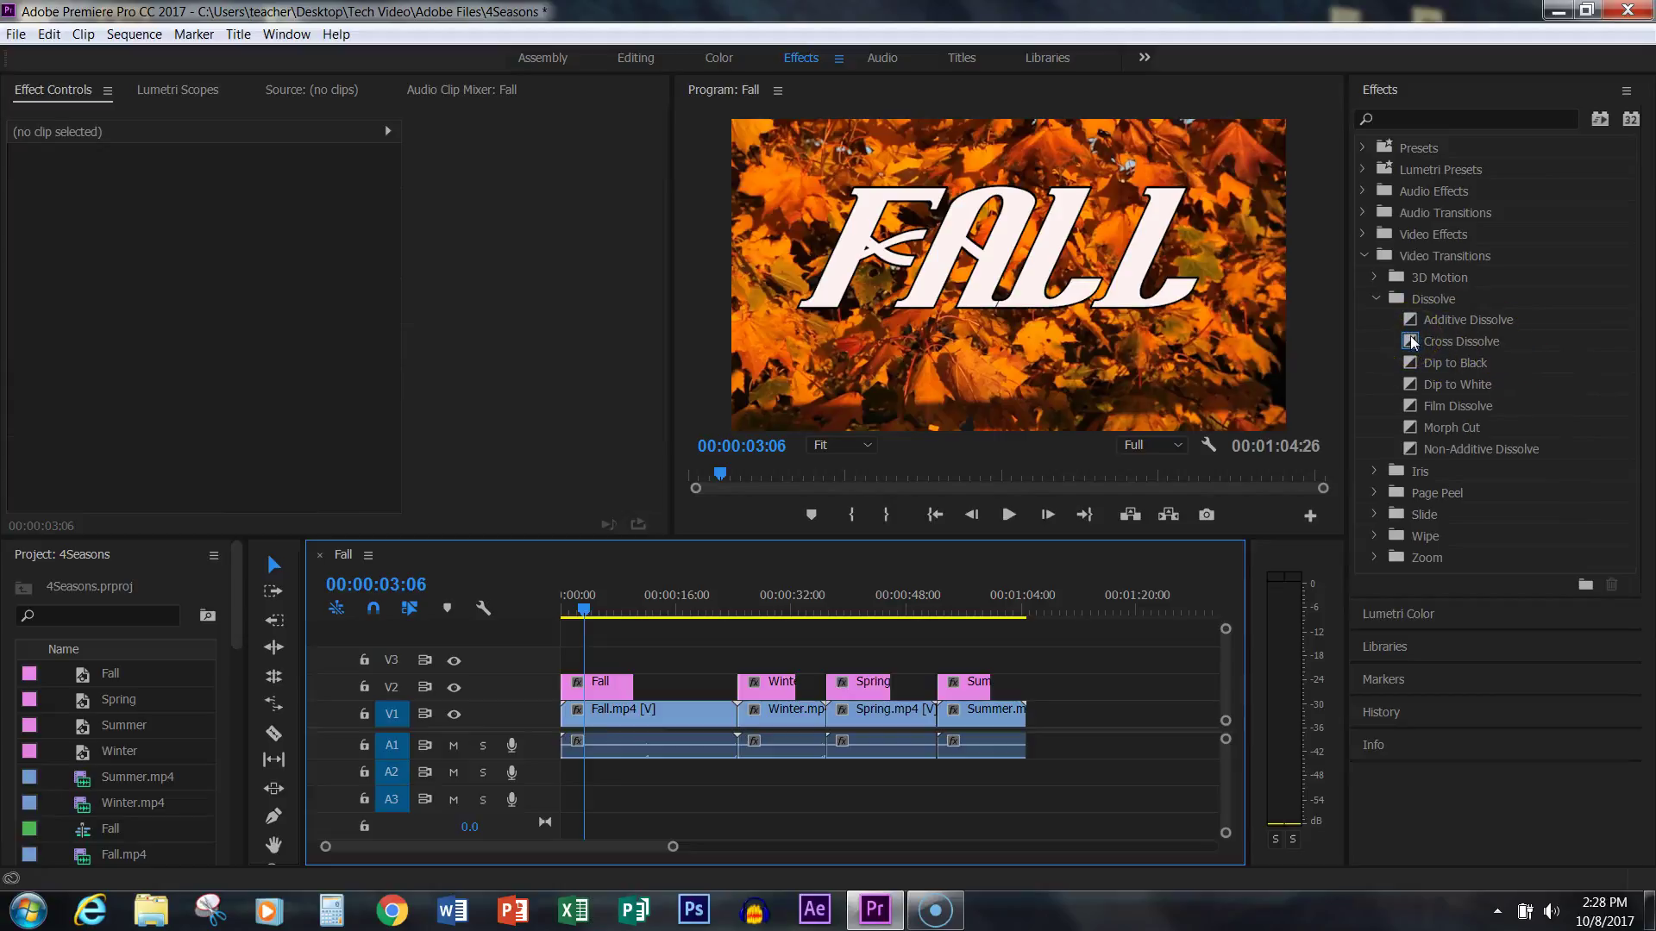
click(1412, 341)
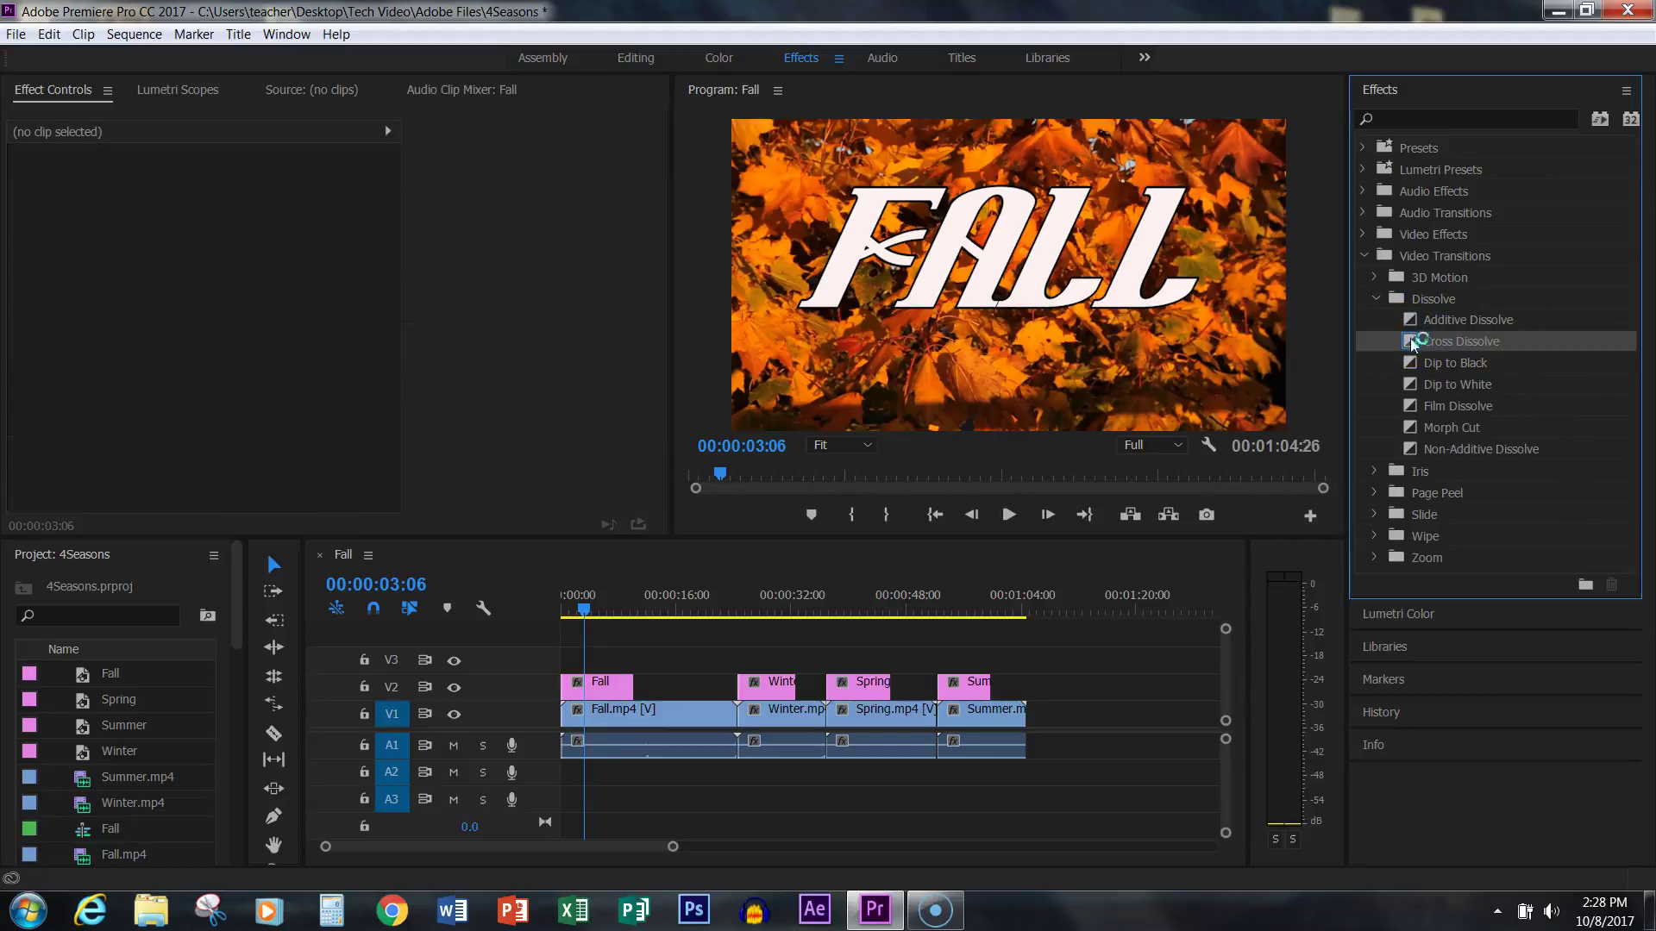
drag(1413, 343, 562, 697)
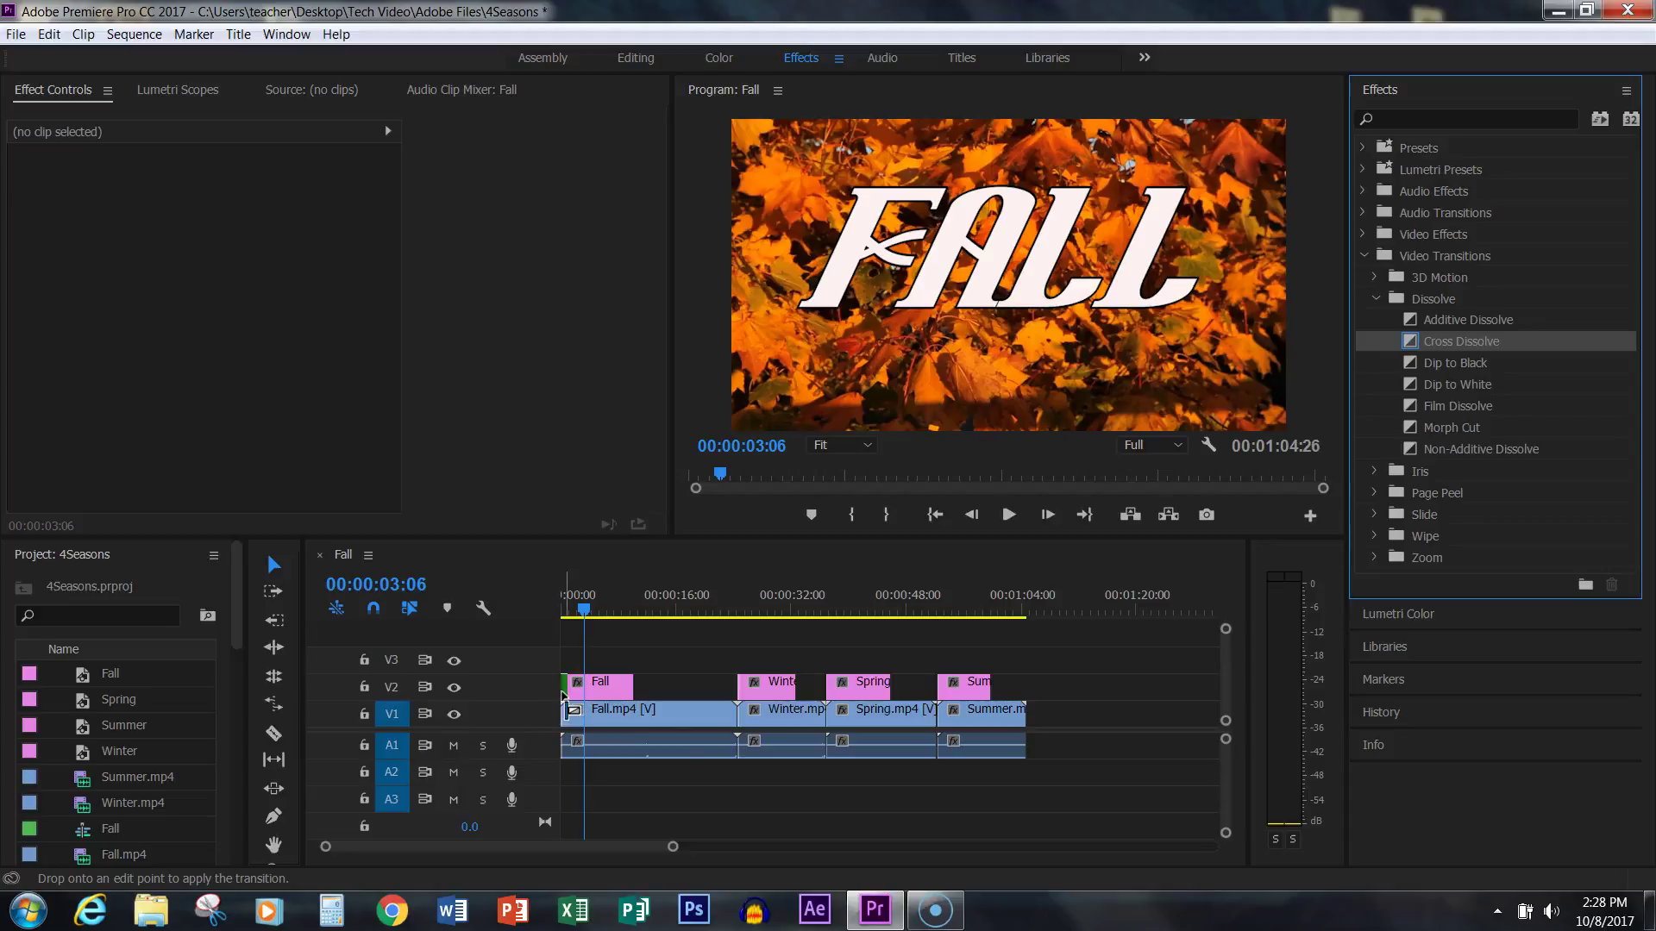
drag(563, 697, 563, 696)
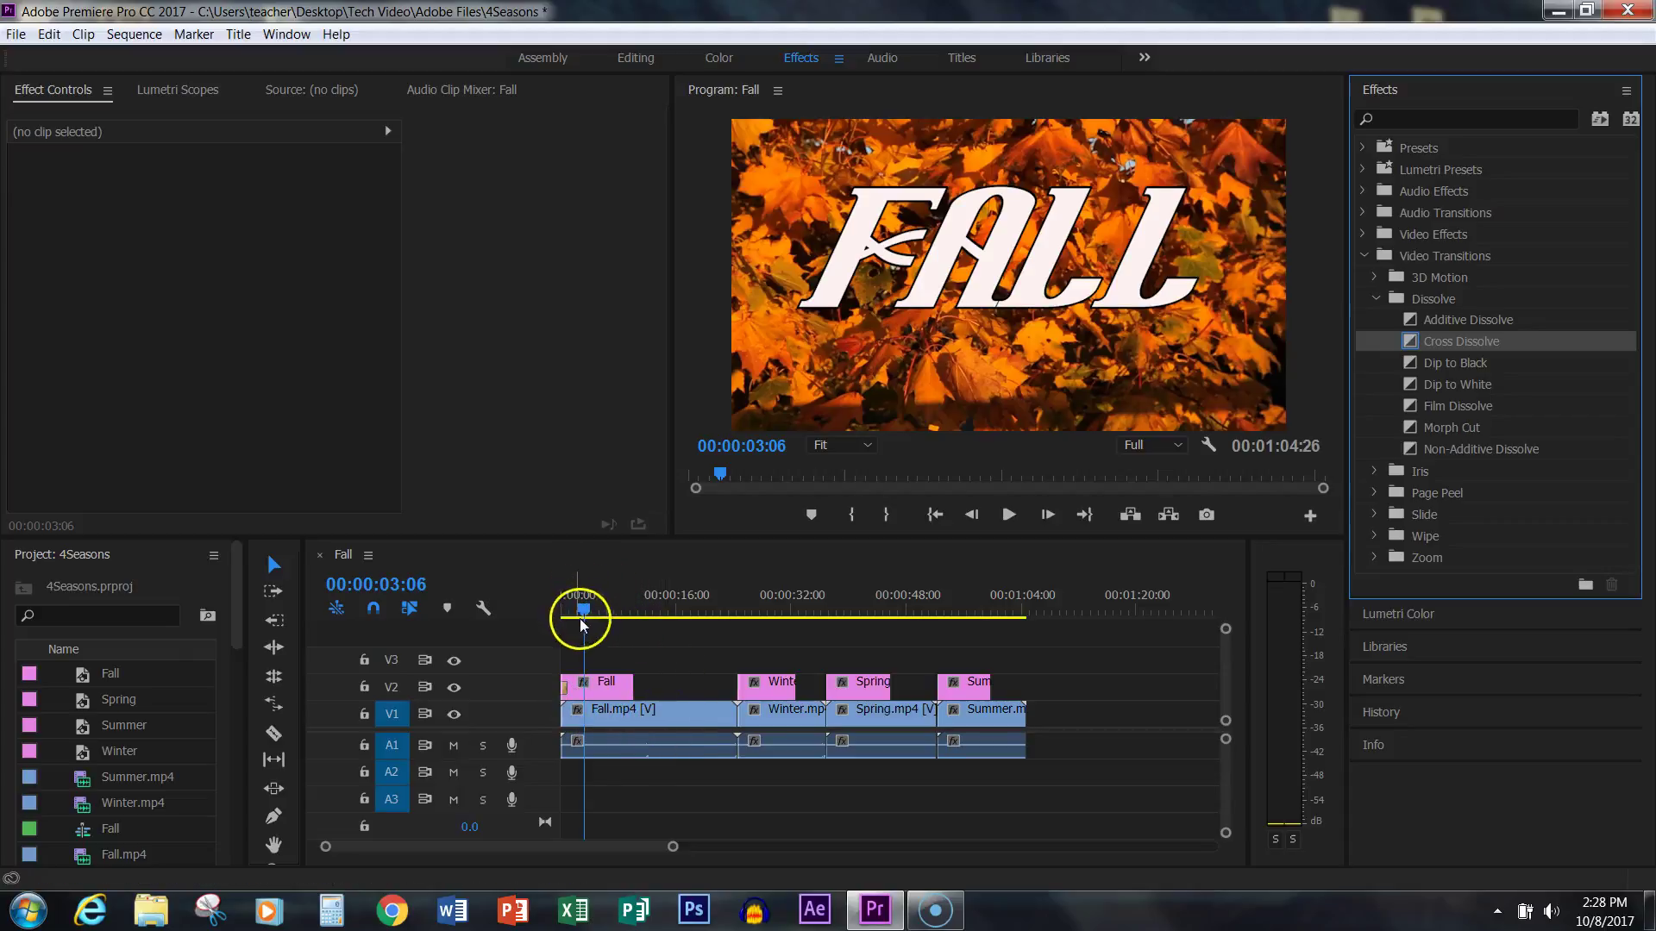
Play the sequence from the beginning to preview the Fall title's opening transition
drag(582, 619, 545, 611)
click(1009, 511)
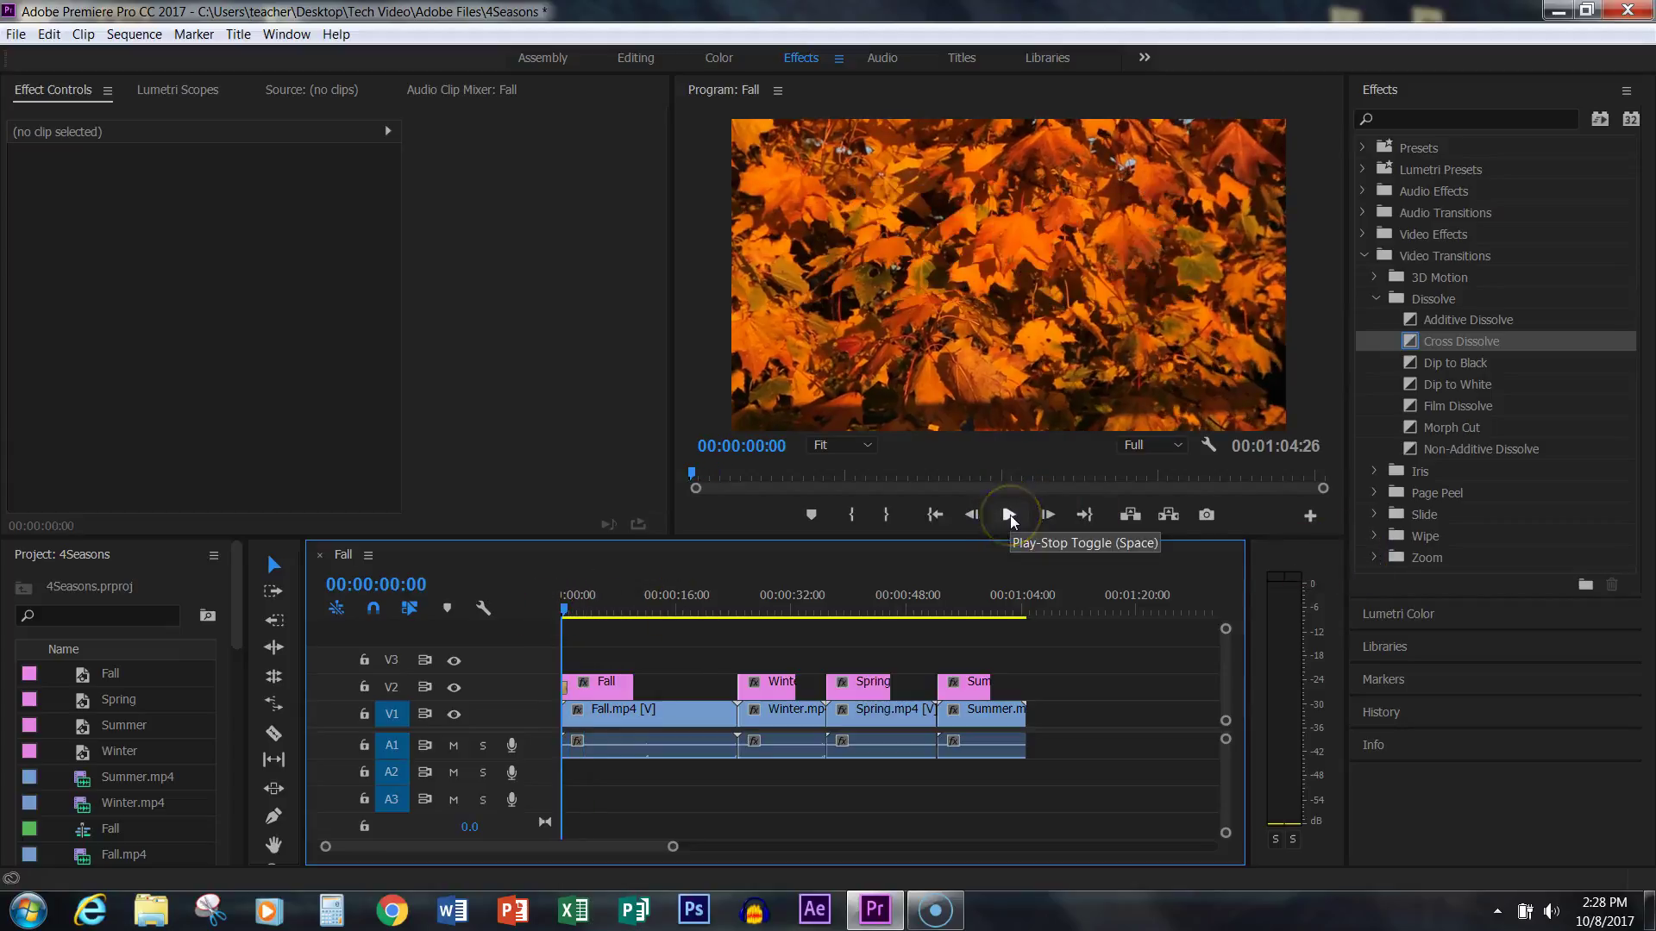
click(1011, 515)
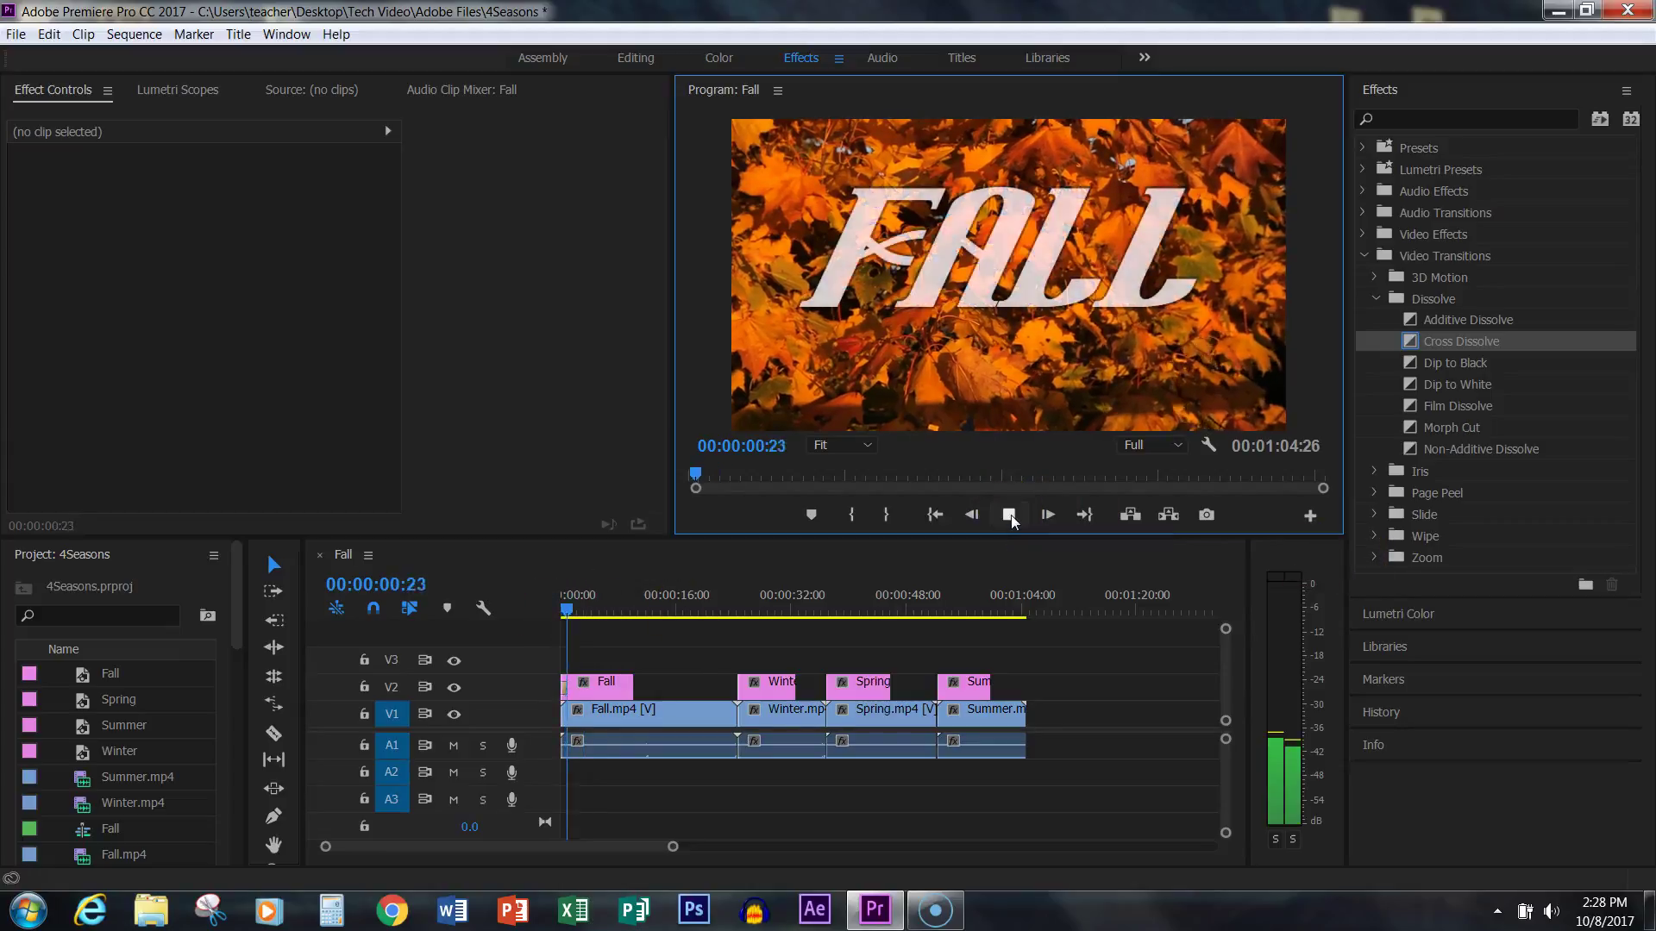
click(1011, 515)
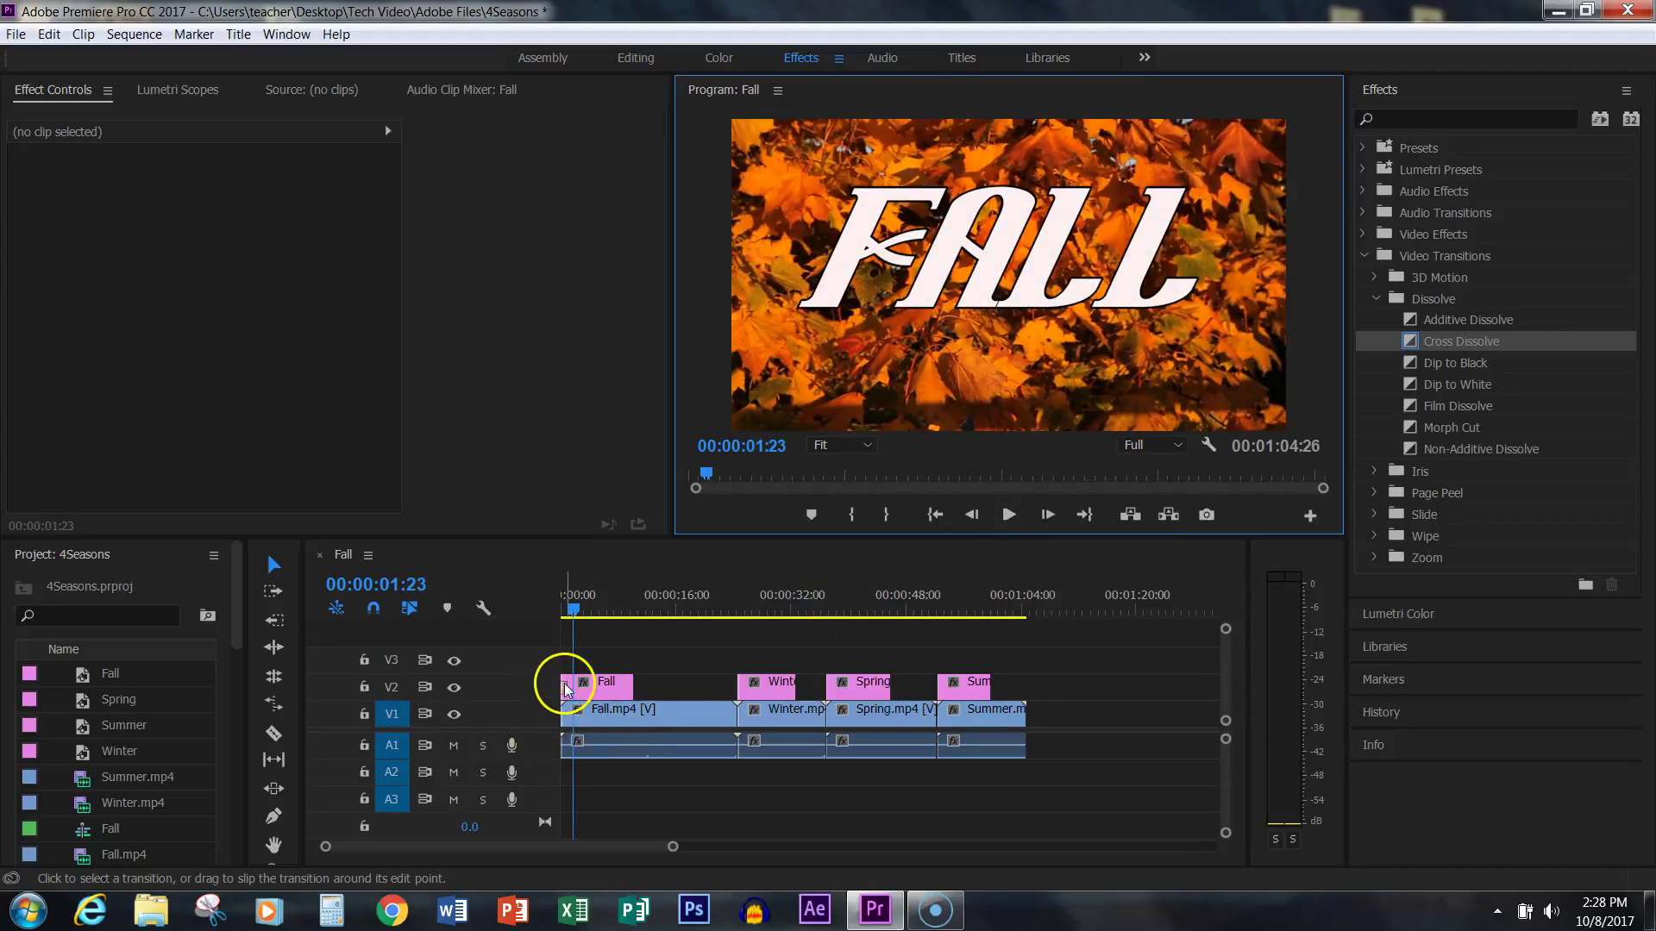
Set the duration of the Cross Dissolve at the start of the Fall title to 00:00:02:08
click(565, 689)
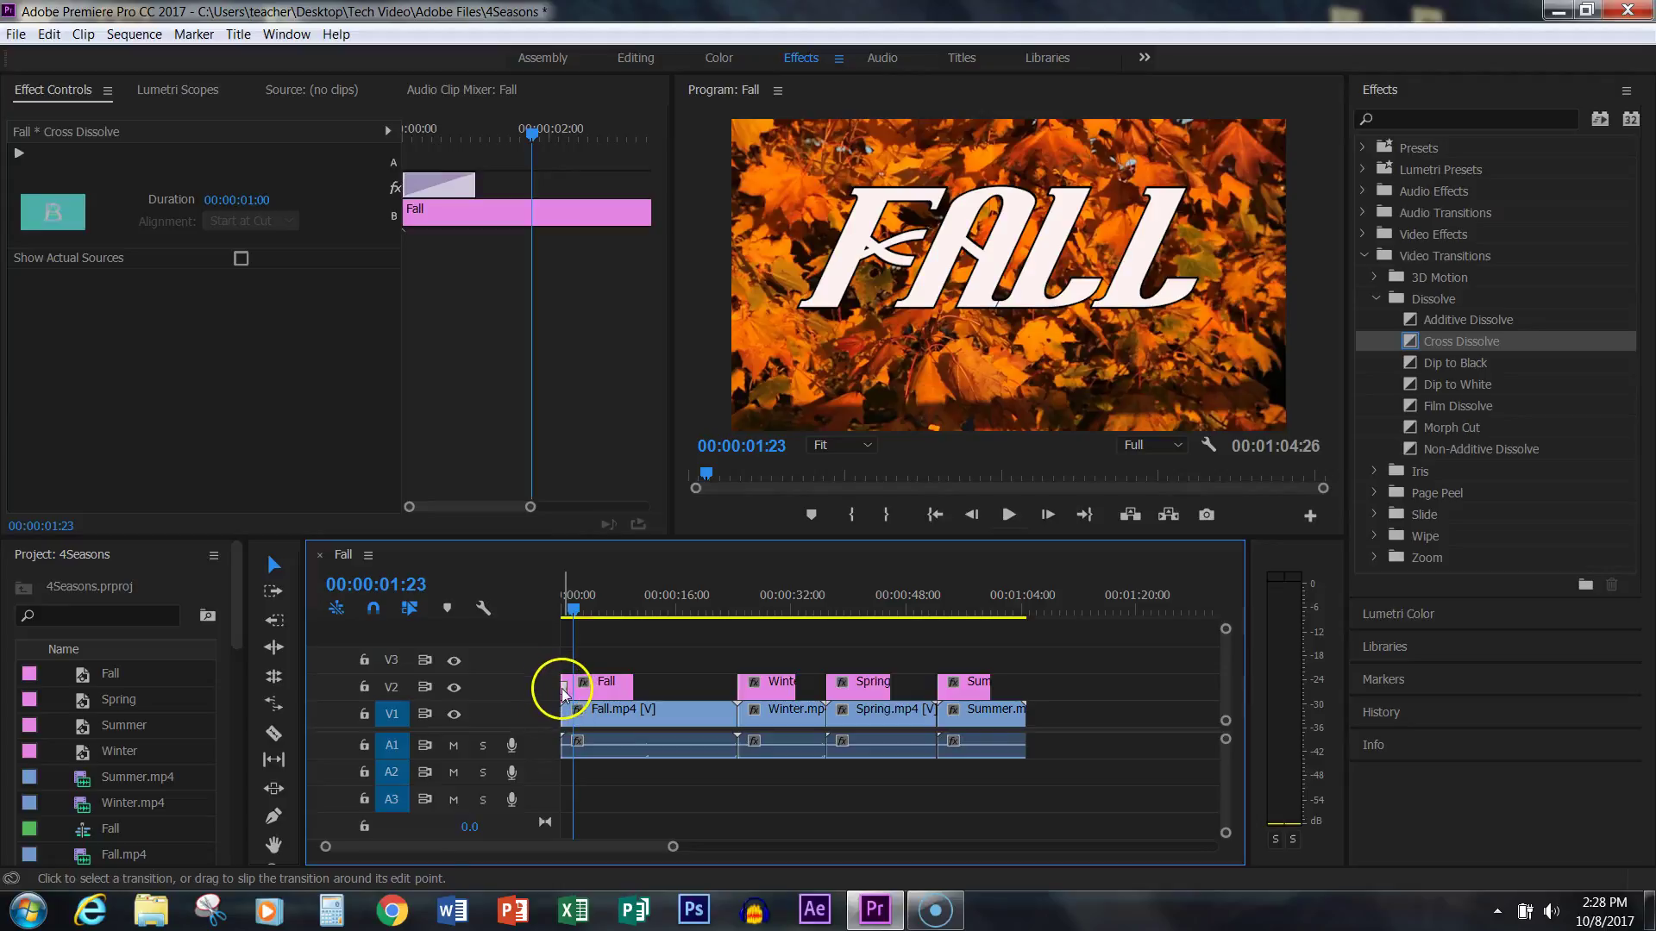
click(521, 354)
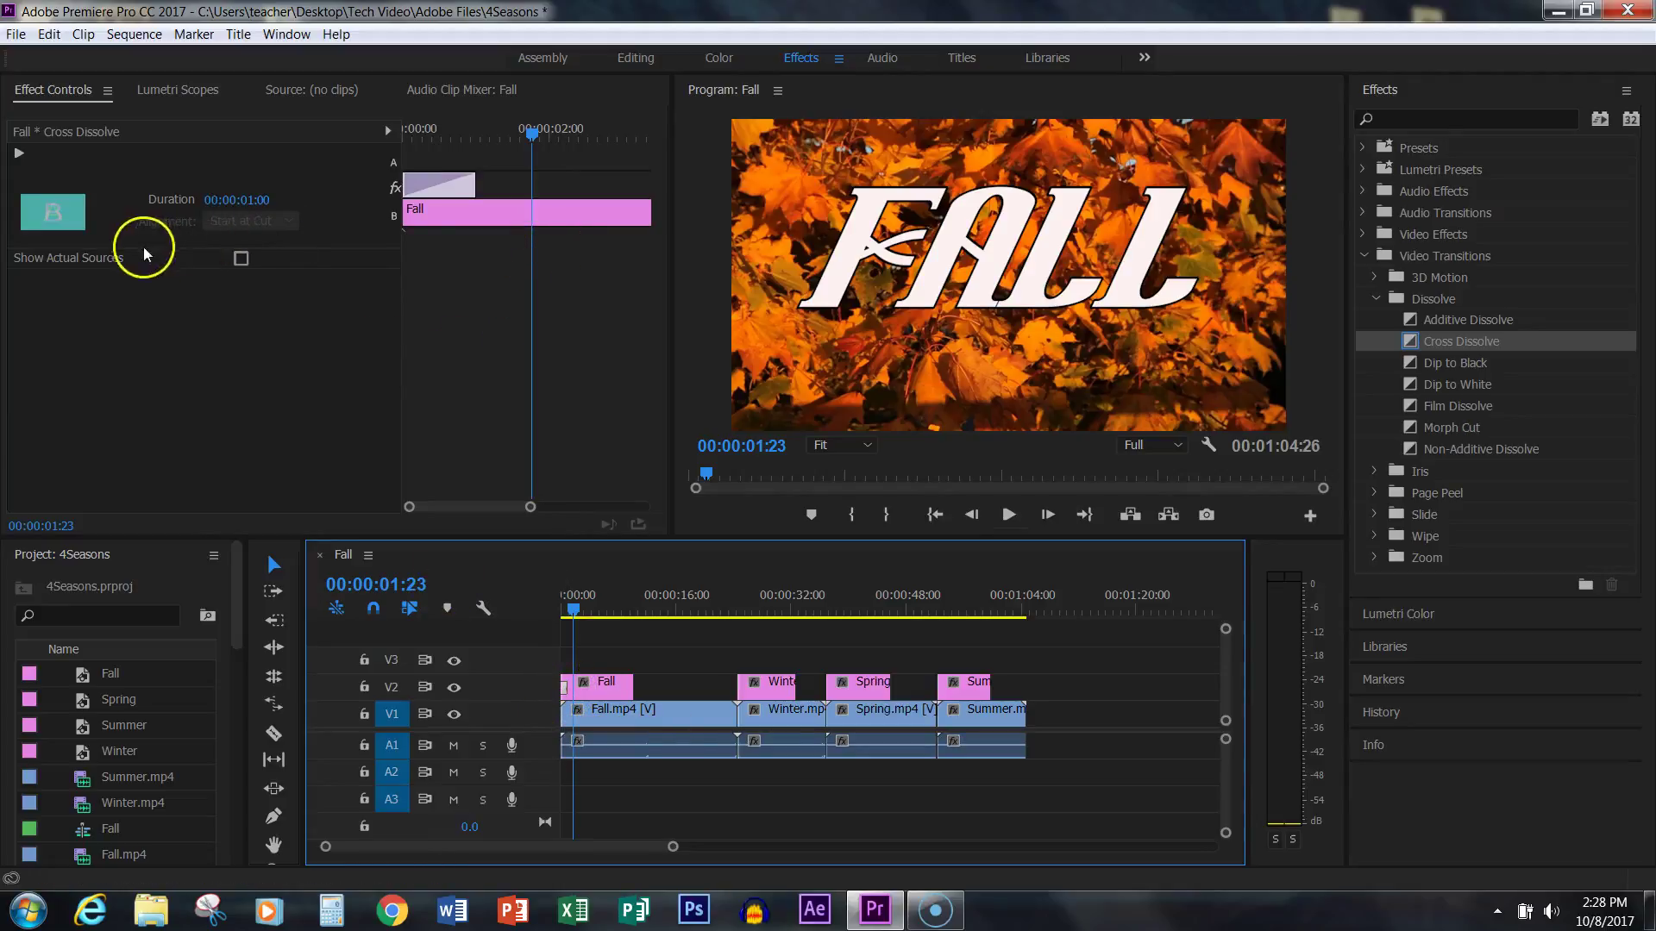
mouse_move(266, 202)
mouse_down()
mouse_move(234, 200)
mouse_move(290, 211)
mouse_up()
click(246, 201)
drag(261, 203, 297, 204)
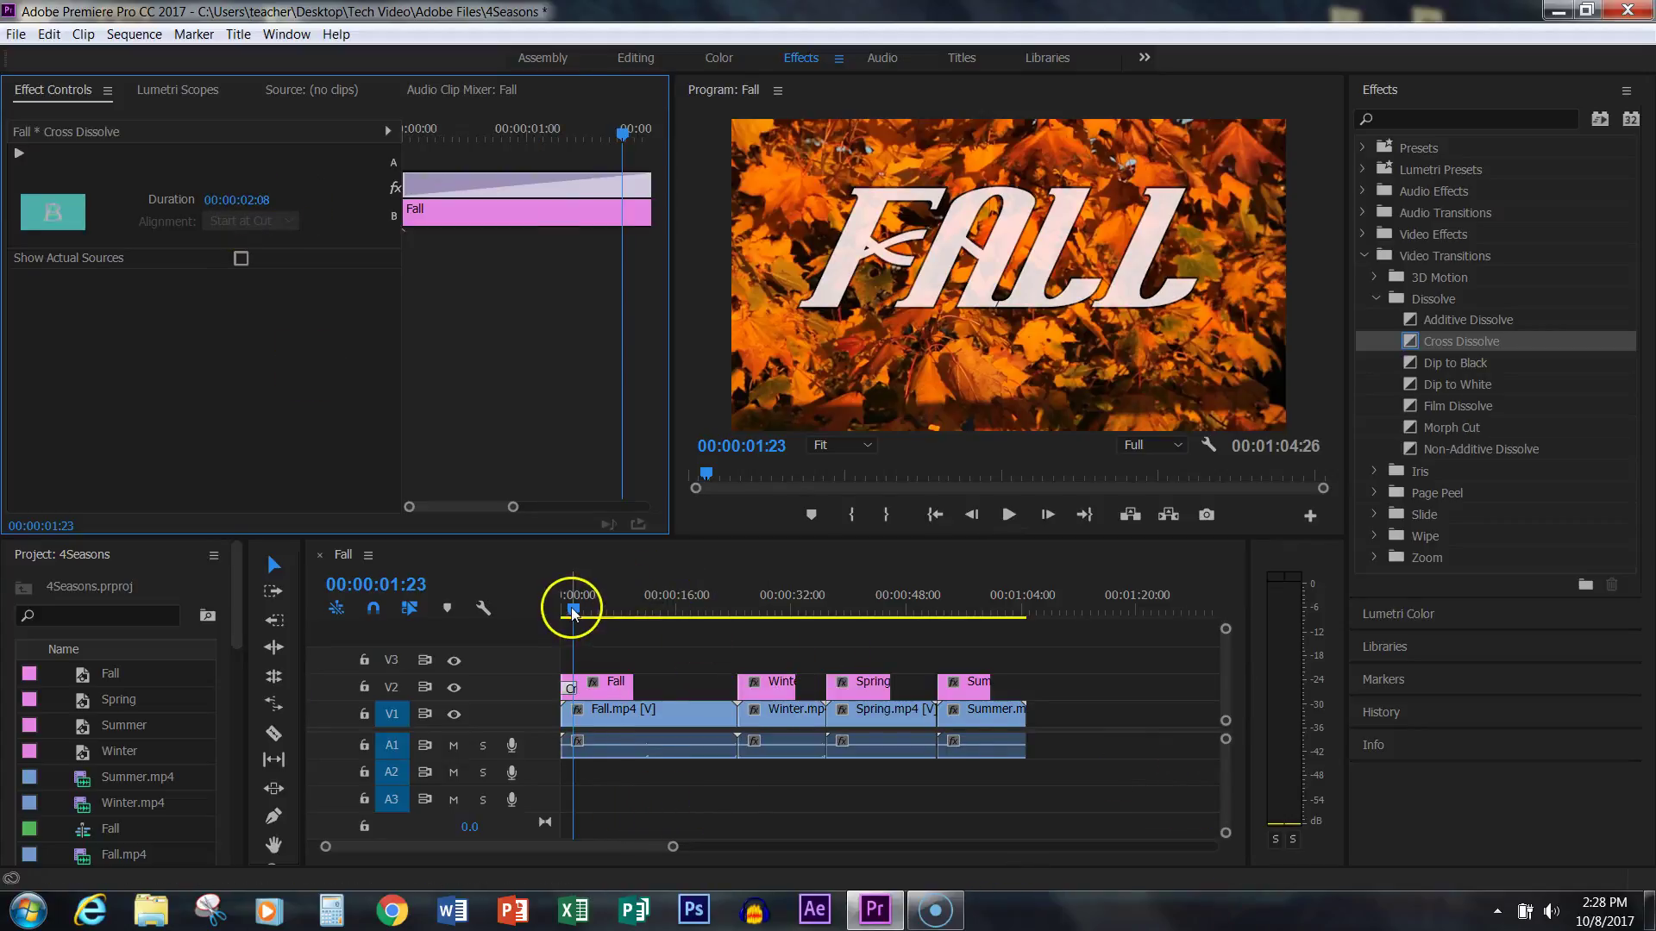
Replay the sequence from the beginning to check the lengthened dissolve on the Fall title
drag(571, 607, 541, 610)
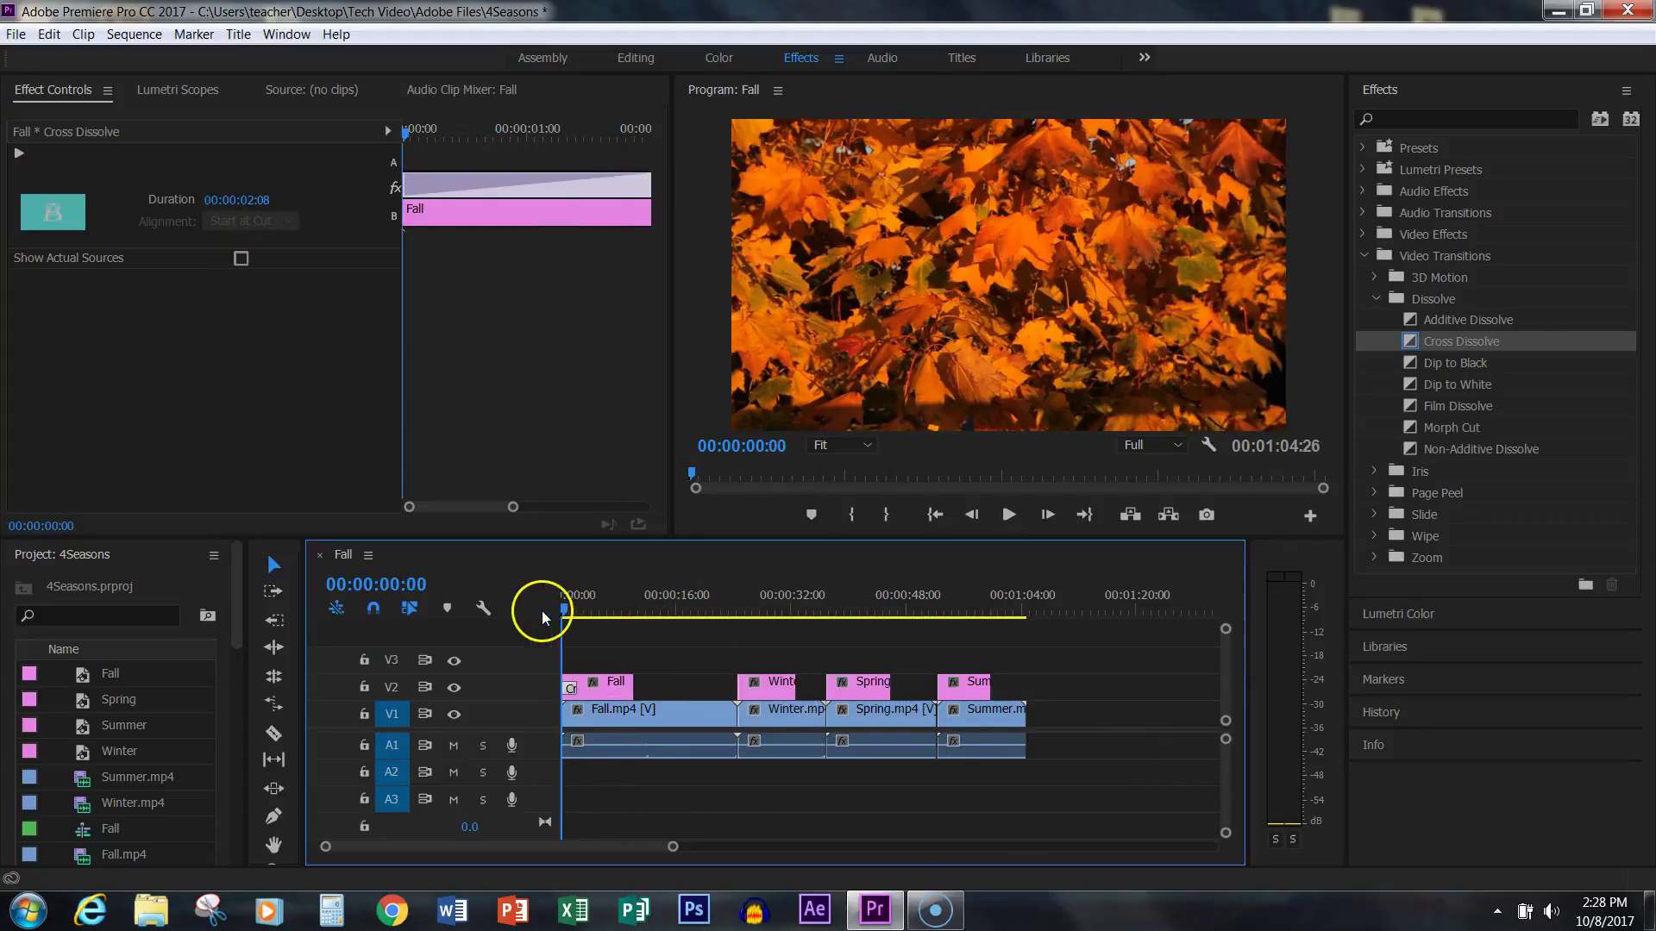
click(1009, 516)
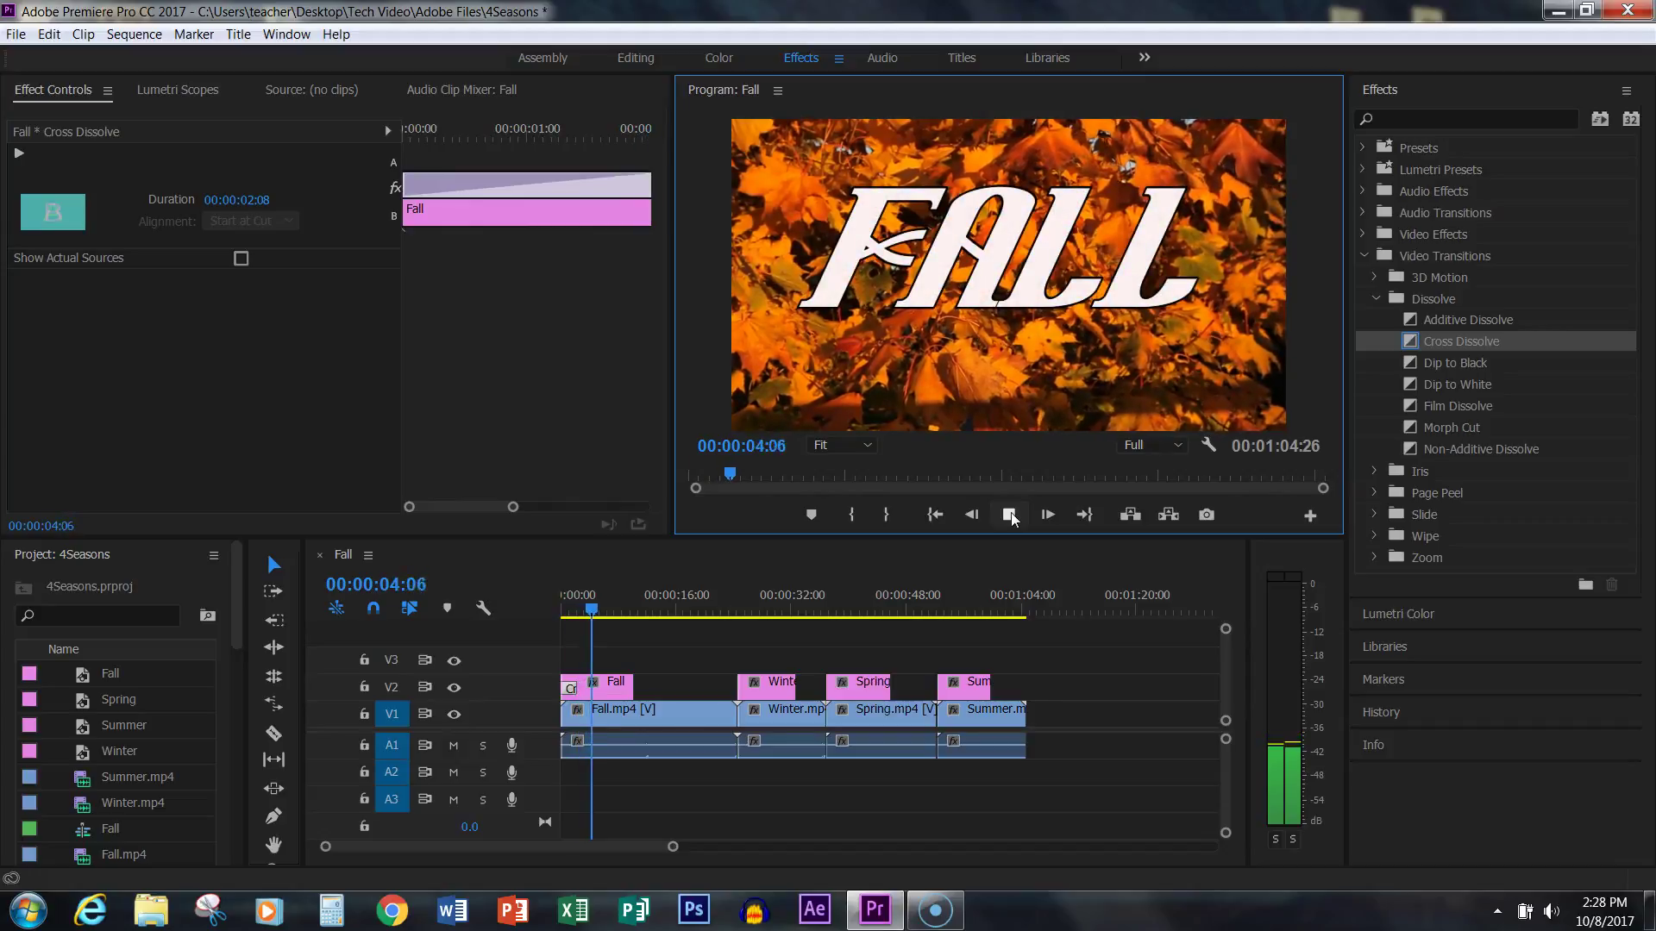
click(1011, 514)
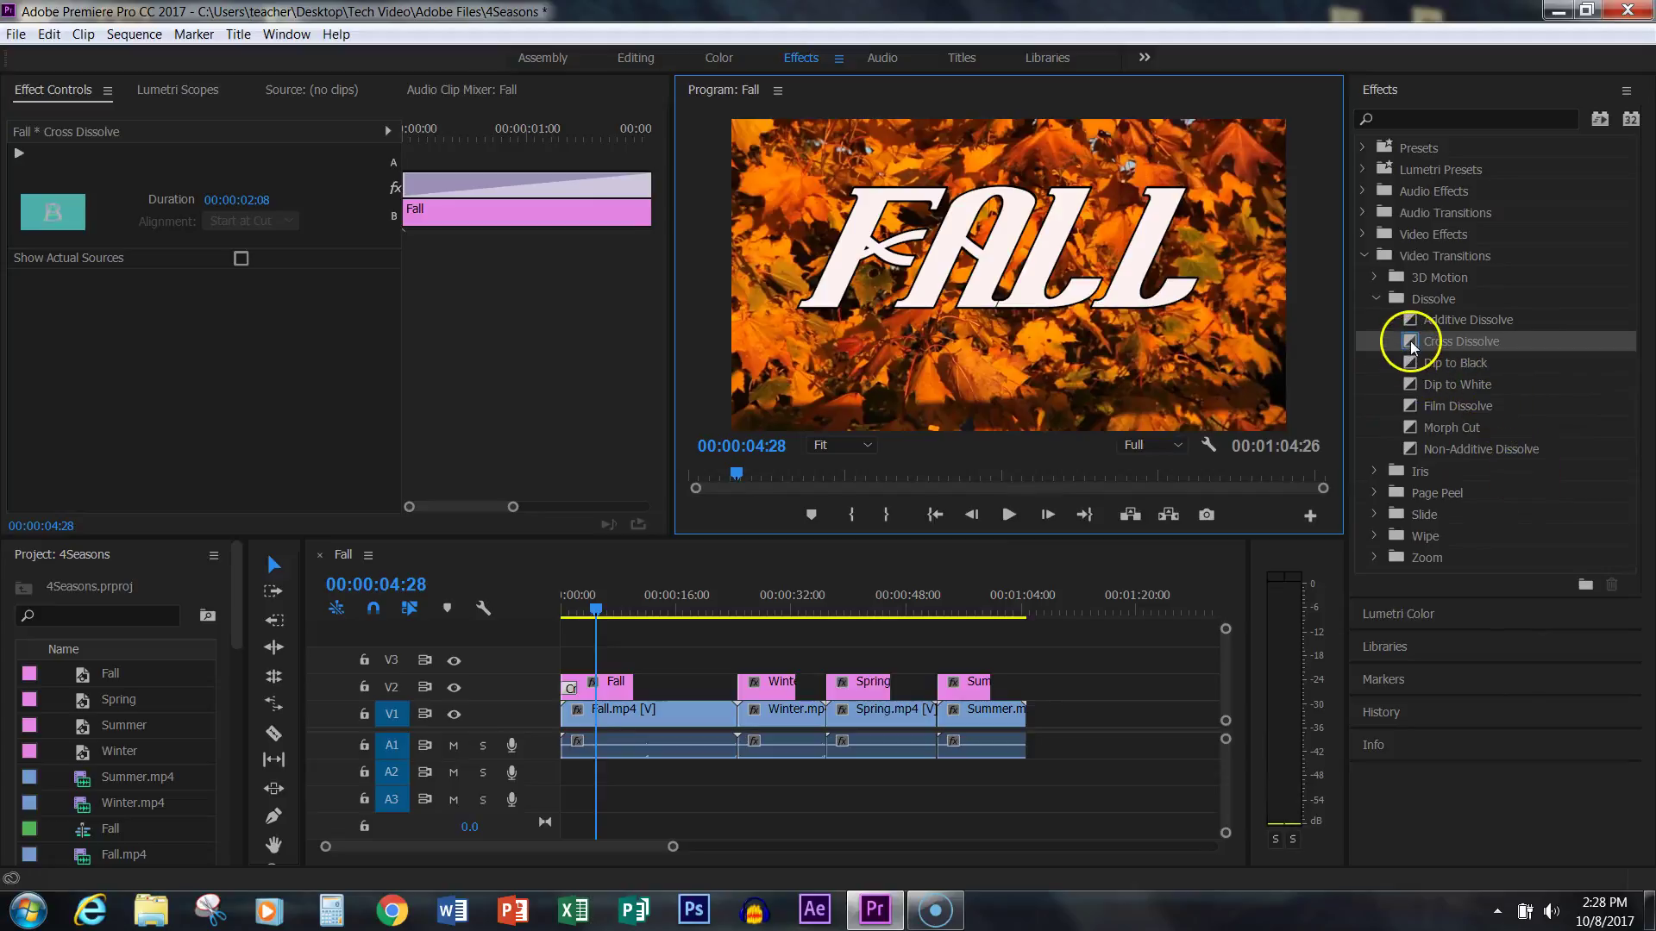
Apply Cross Dissolve to the end of the Fall title, preview the fade-out, and show the transition's settings
drag(1411, 338, 627, 692)
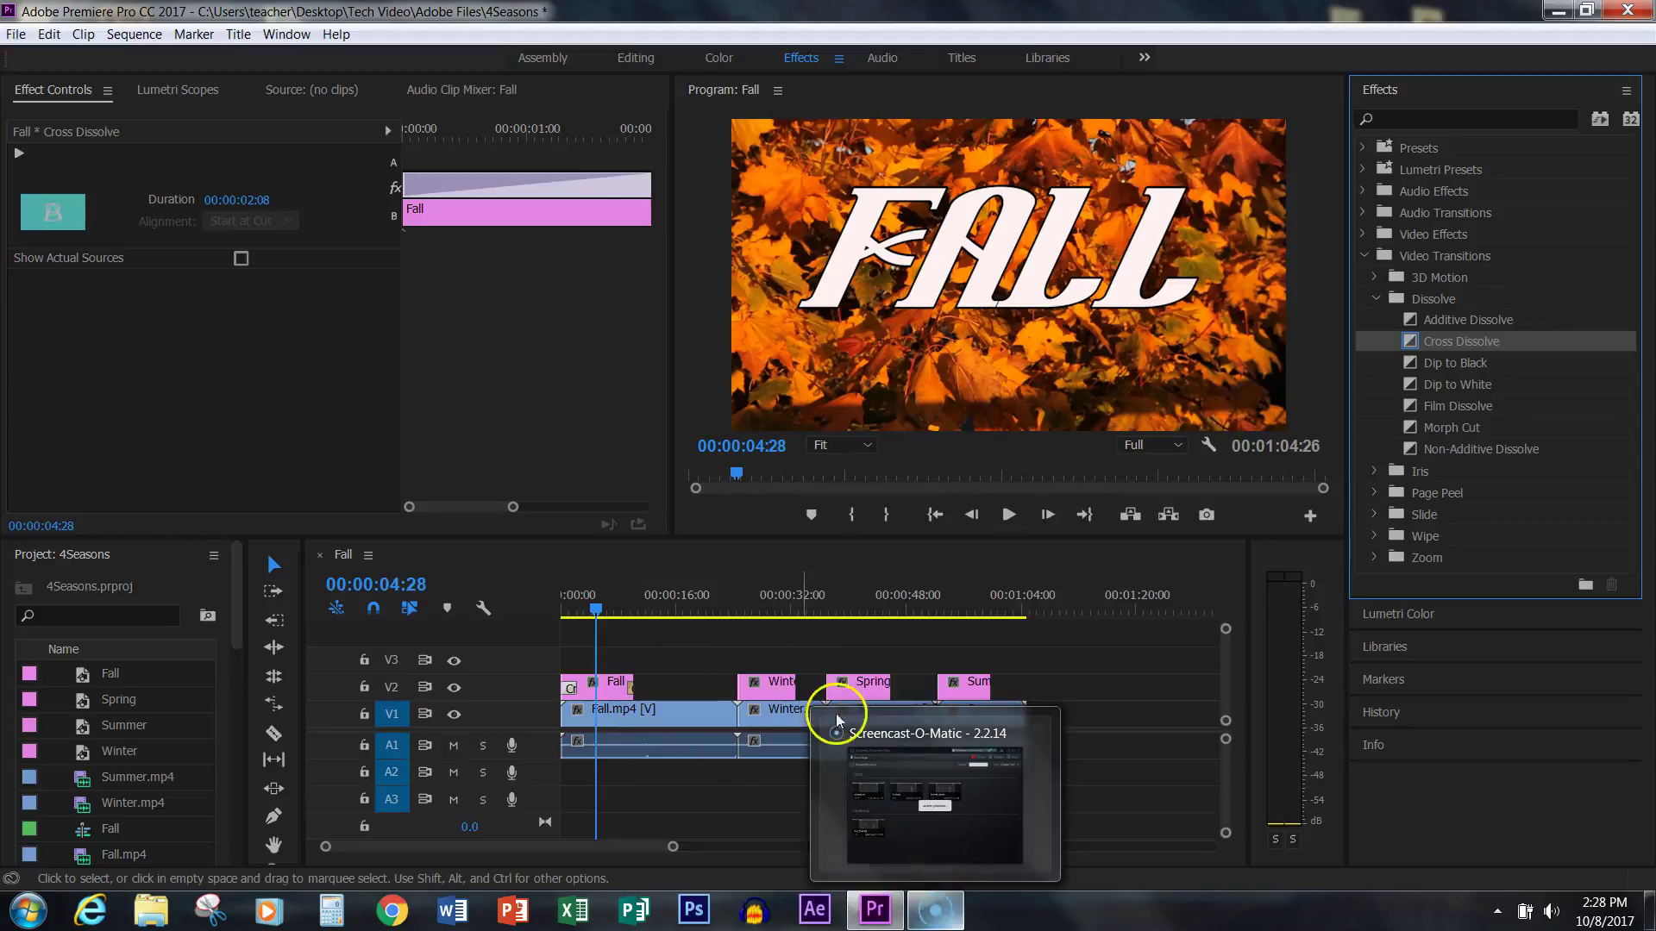
drag(592, 606, 621, 617)
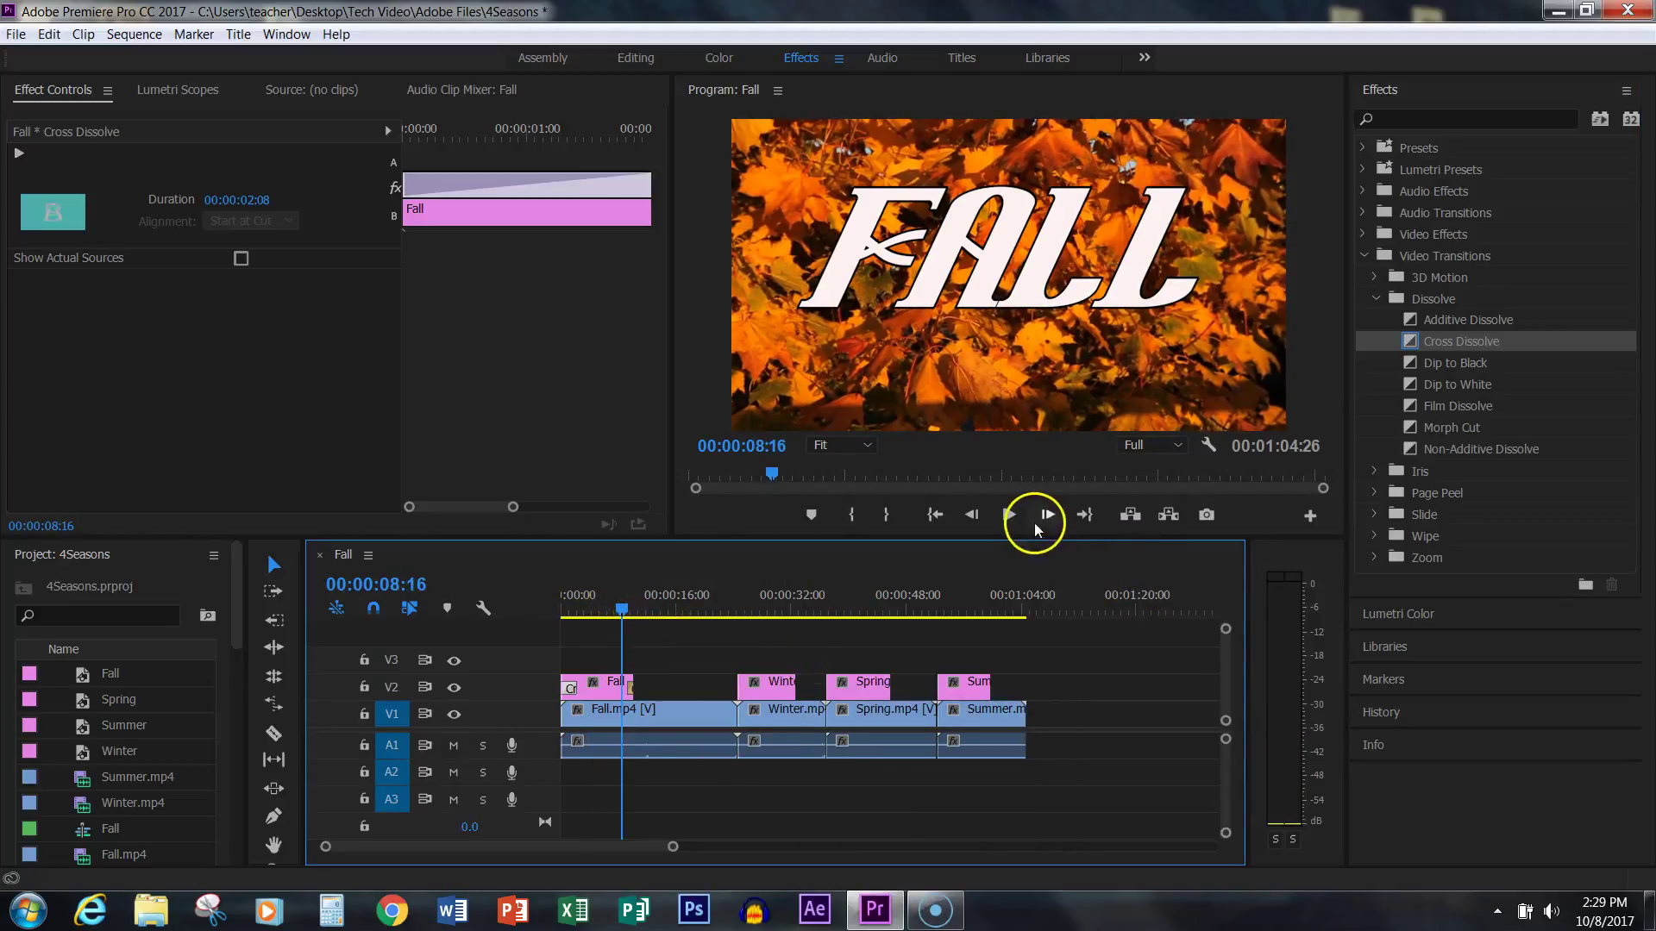
click(1013, 515)
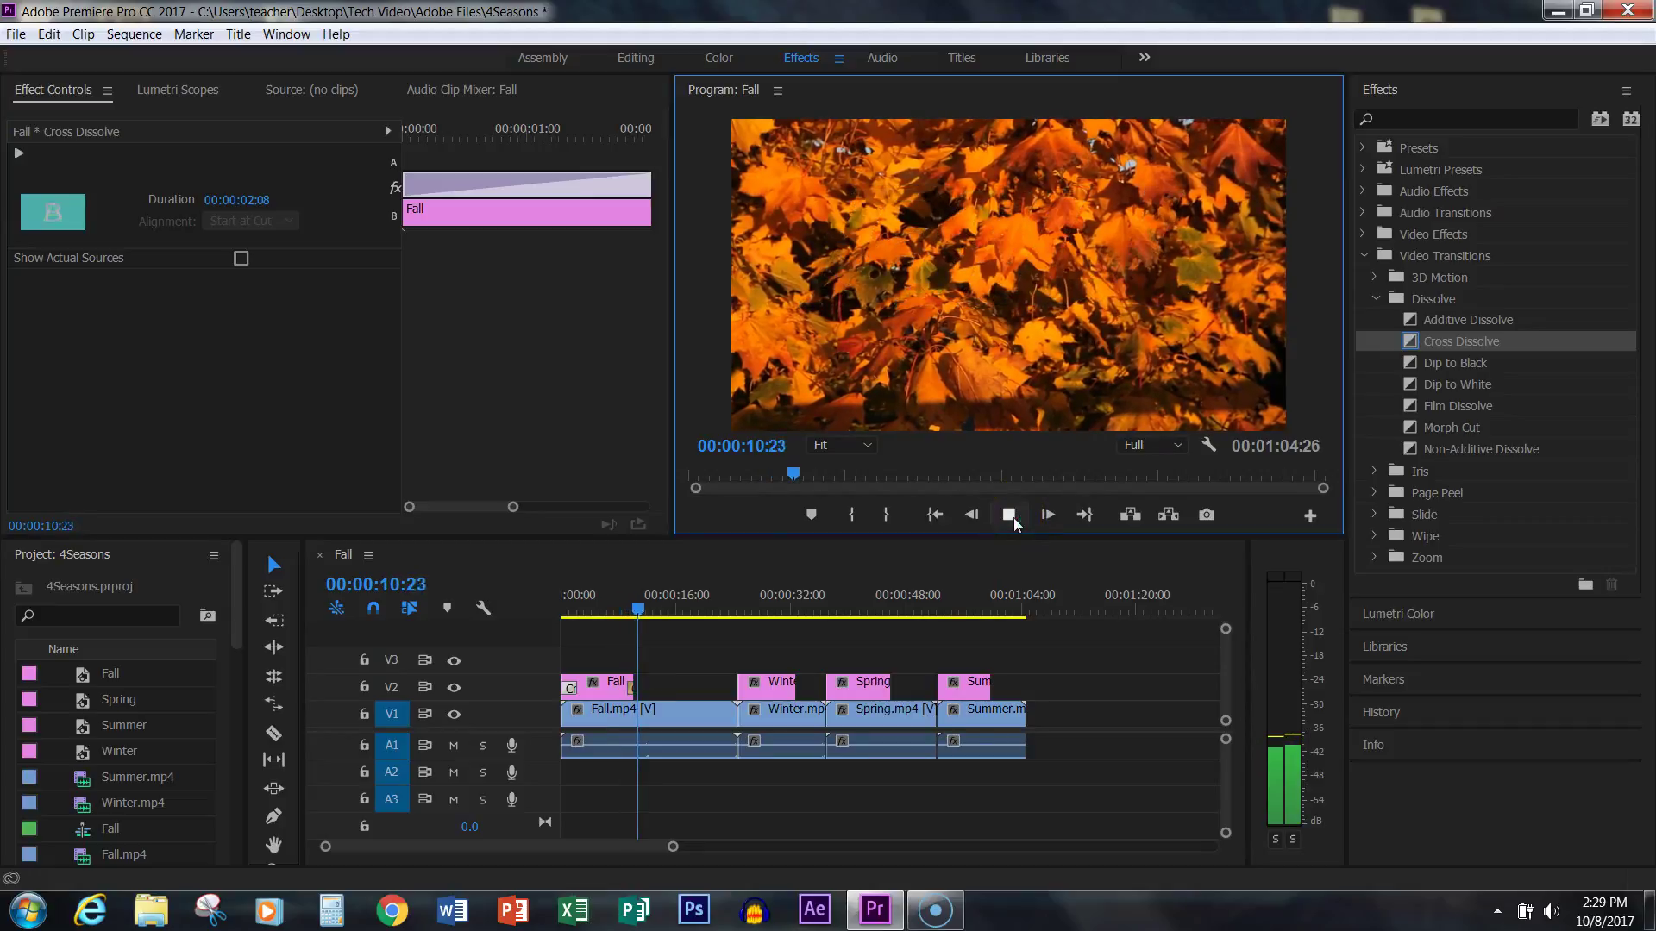
click(1011, 515)
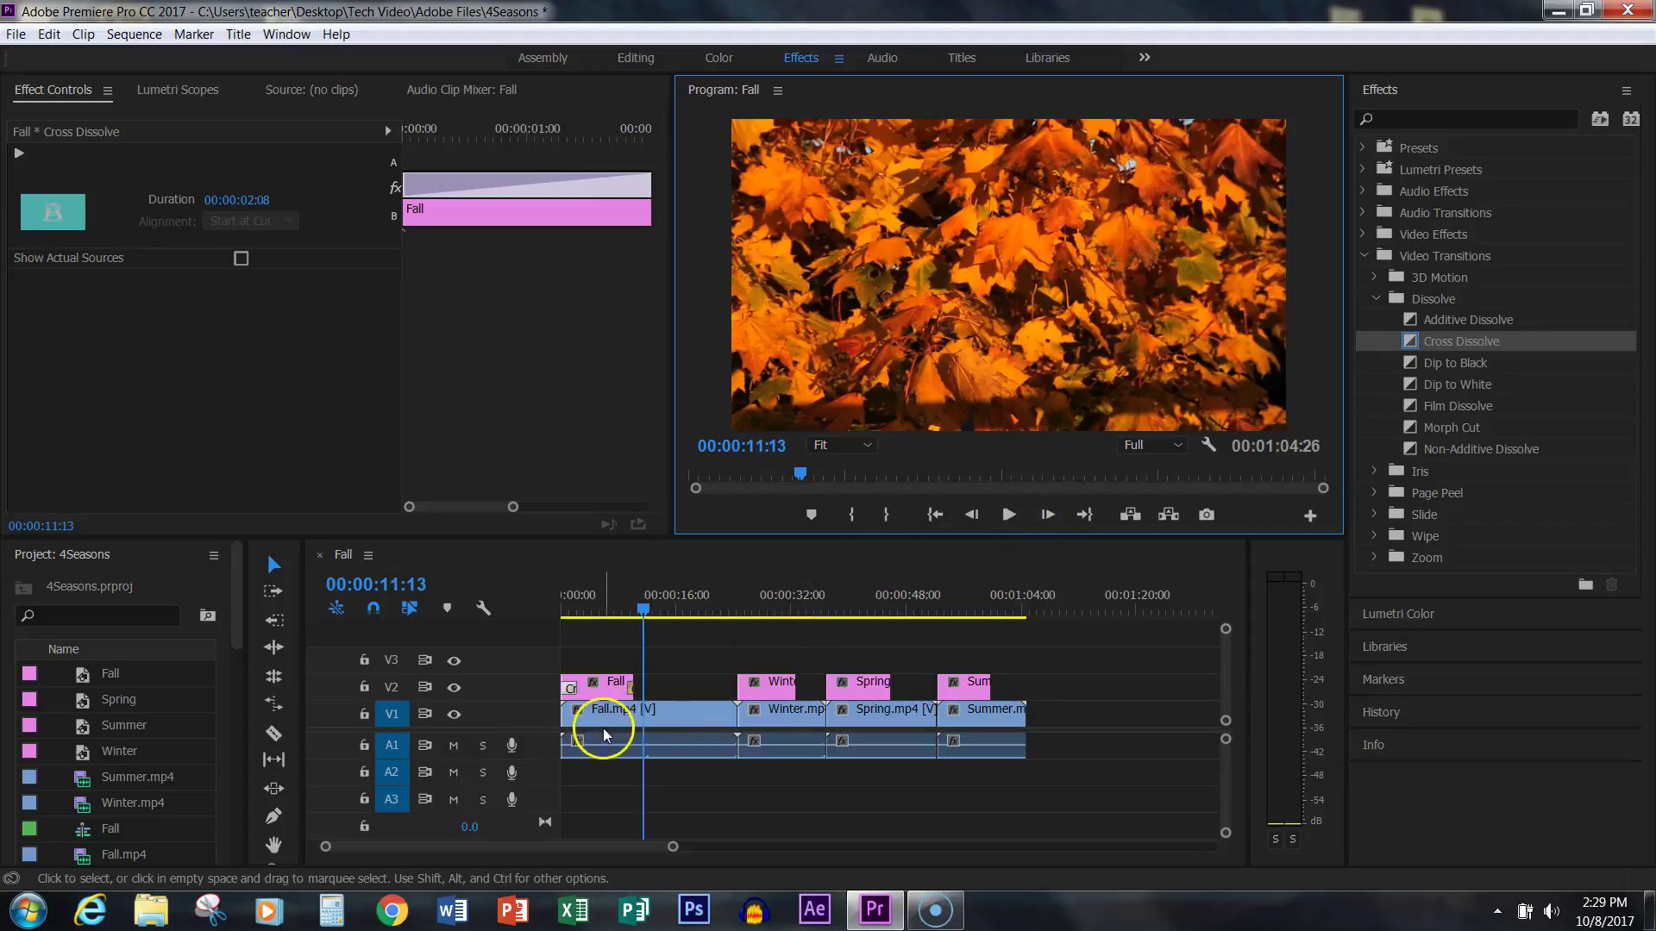
click(633, 687)
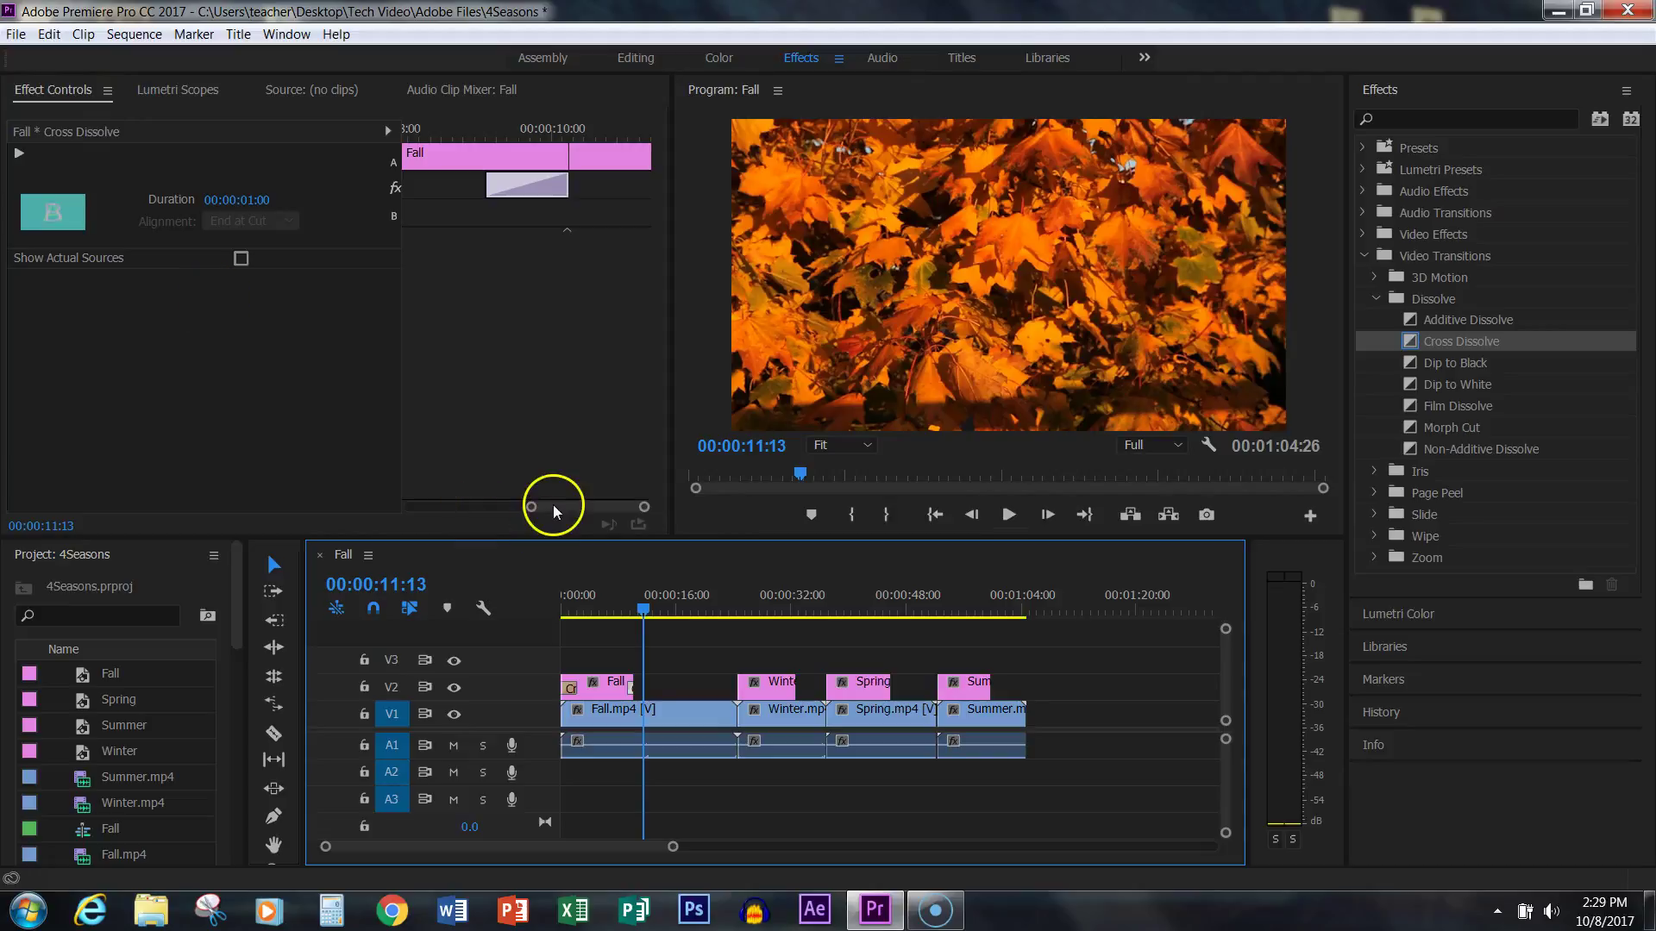
Apply the Split transition from the Slide group to the start of the Winter title on track V2
drag(648, 609, 750, 632)
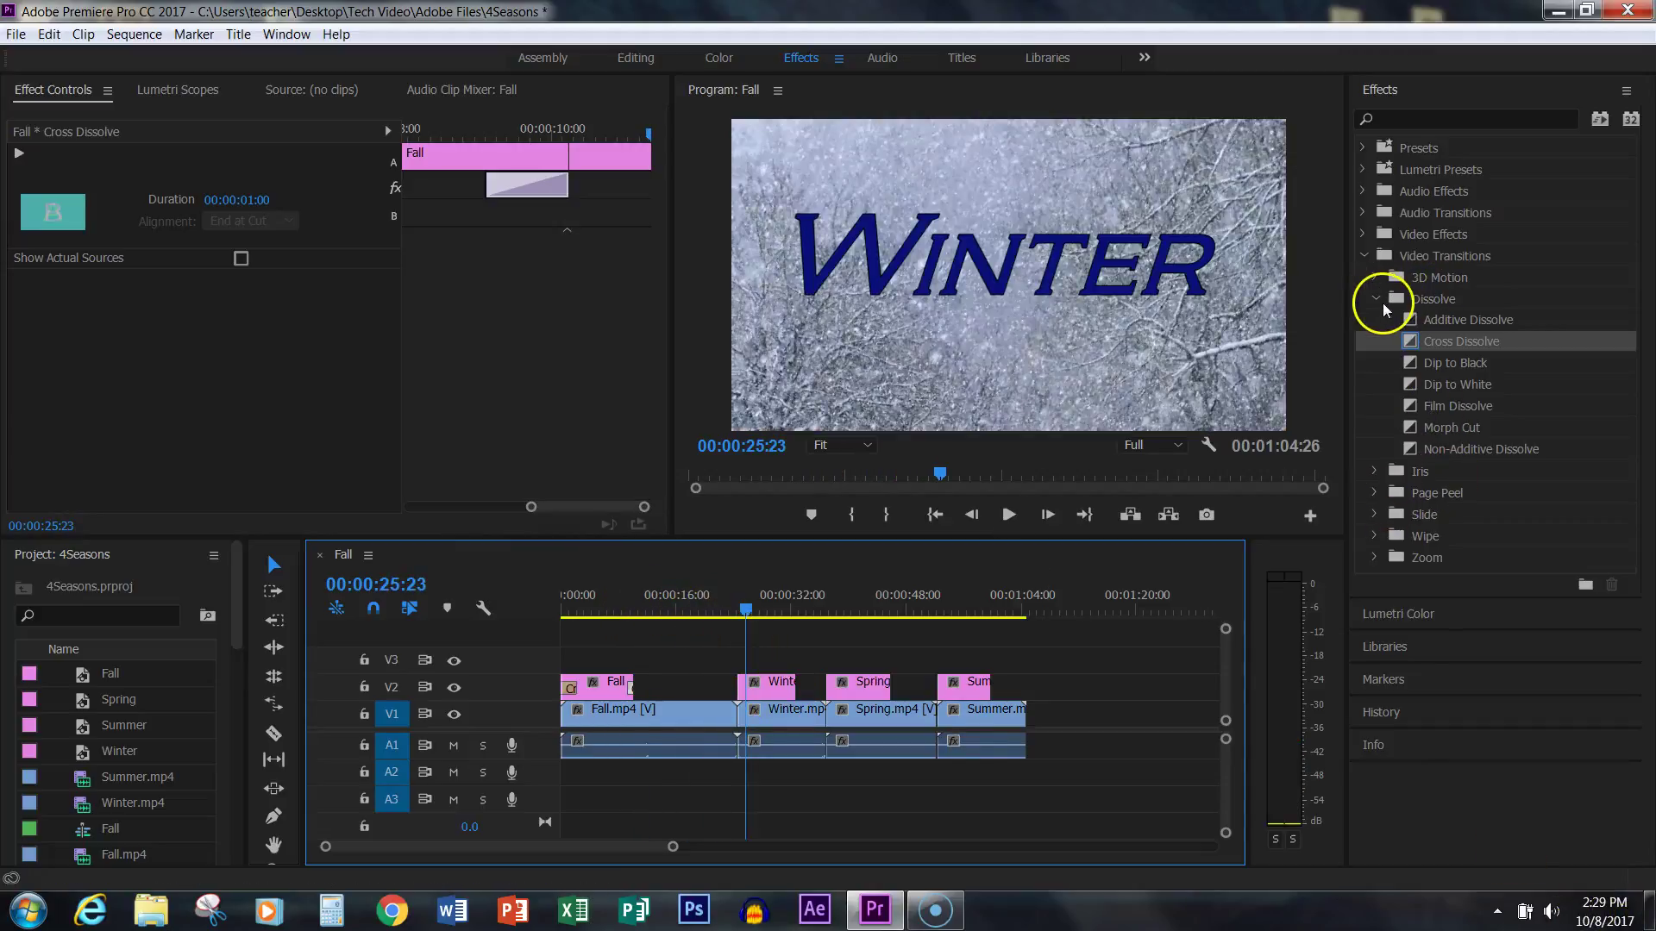
click(1374, 298)
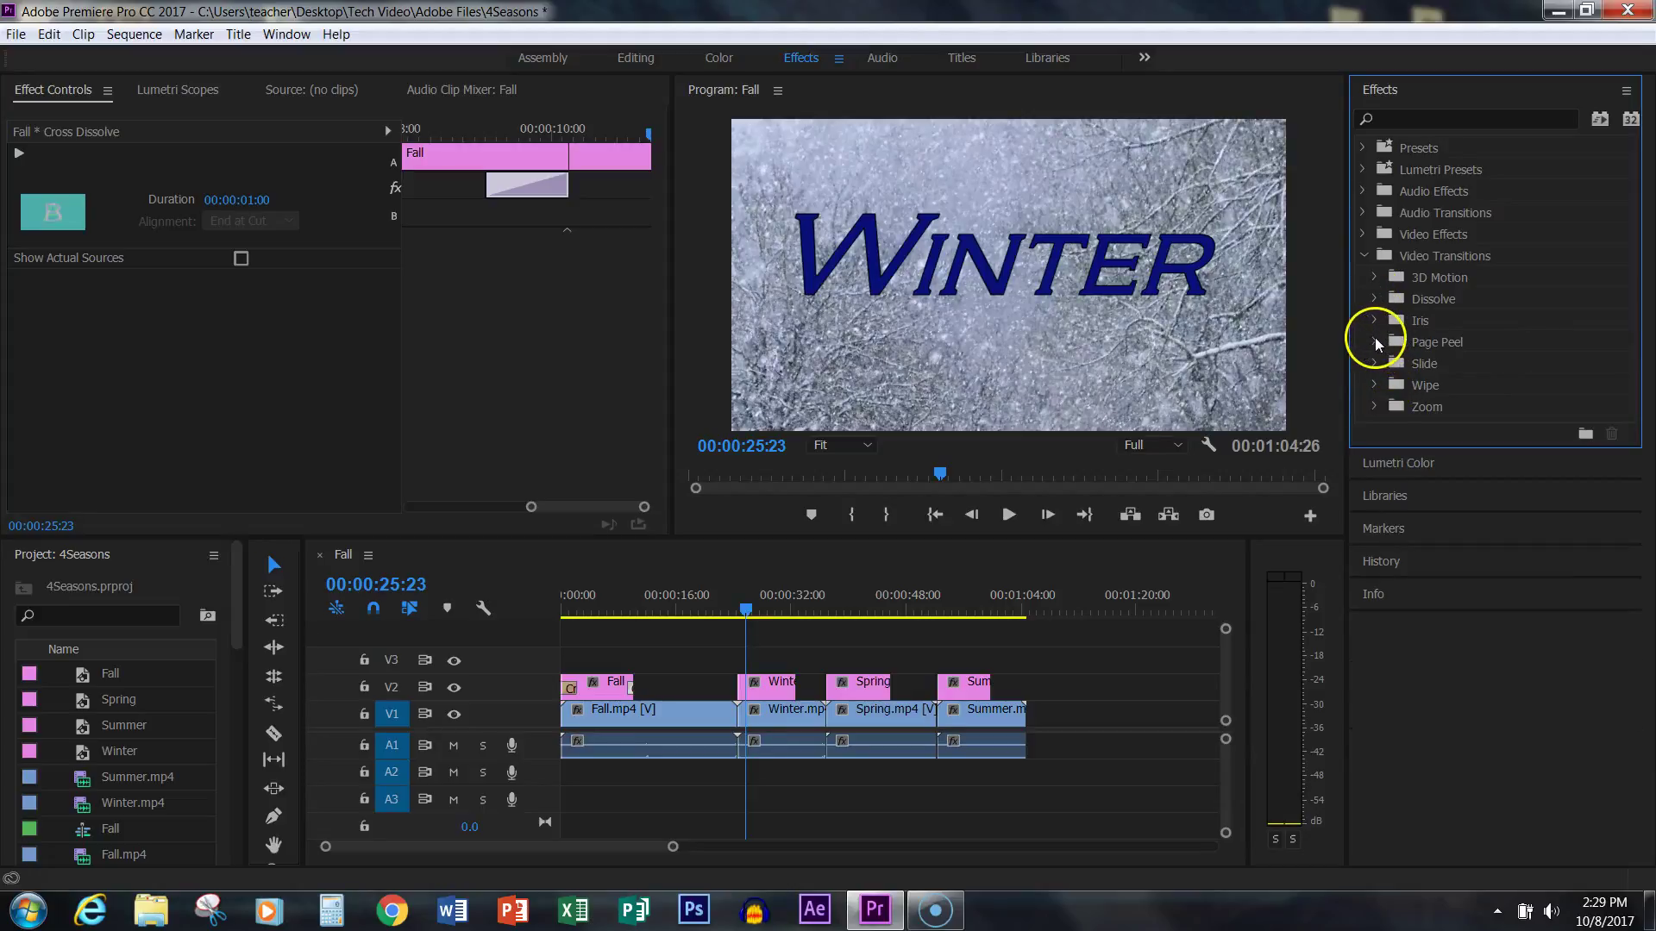
click(1374, 363)
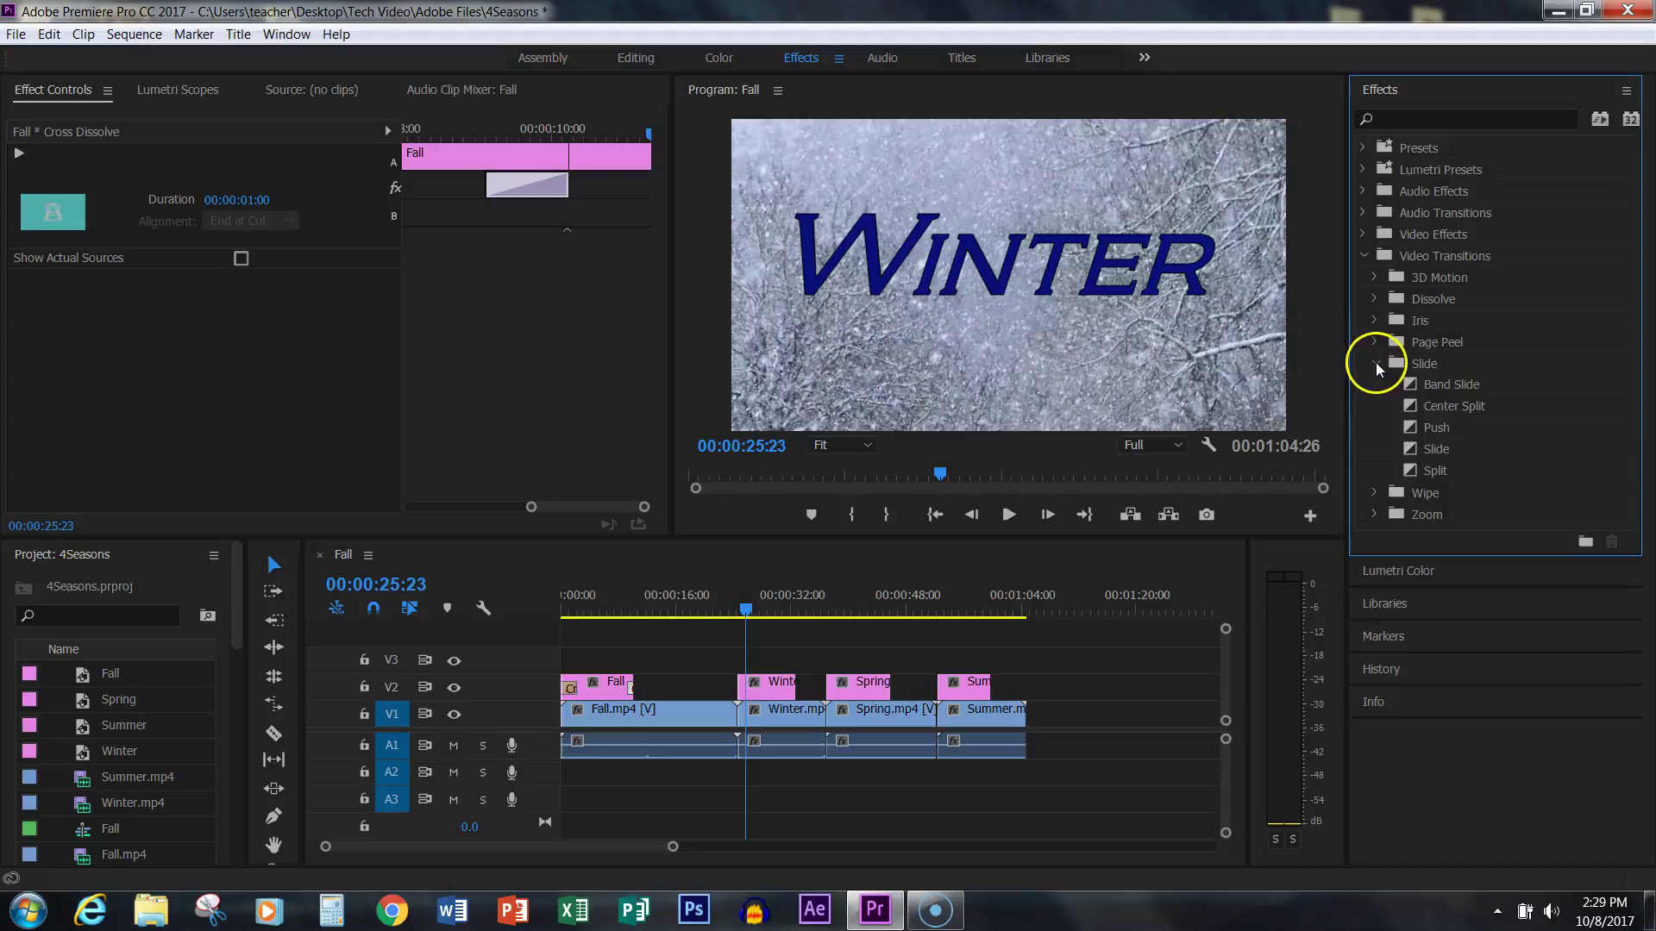
click(1412, 473)
drag(1413, 473, 746, 690)
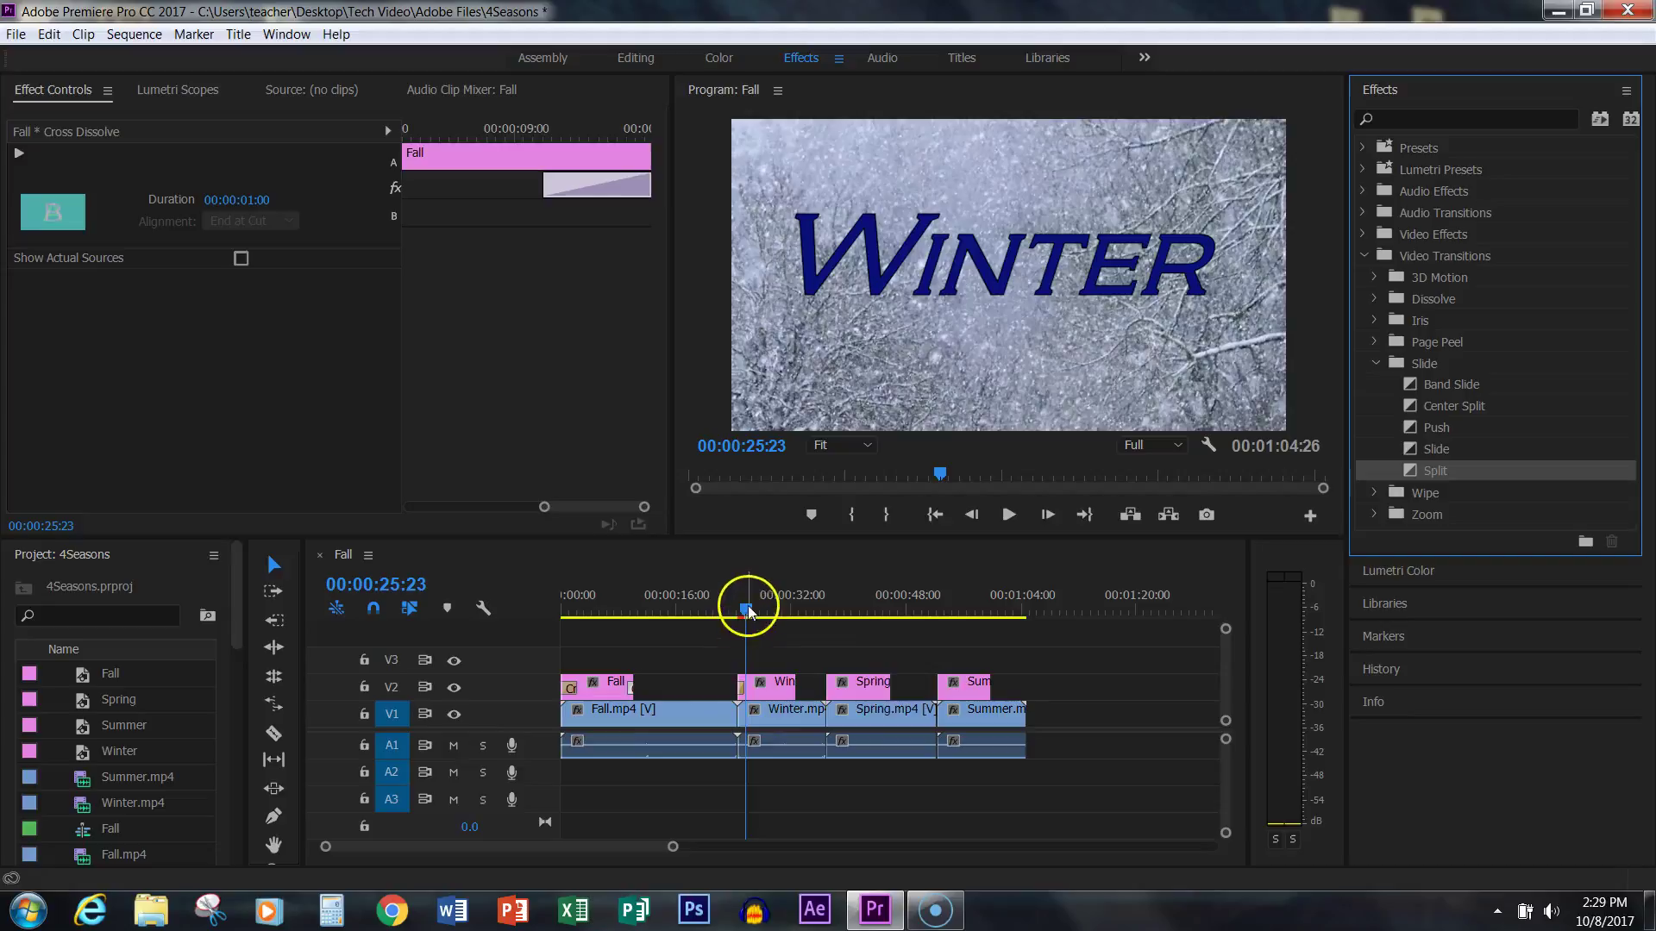
Play the sequence from just before the Winter title to preview its Split transition
drag(747, 614, 727, 614)
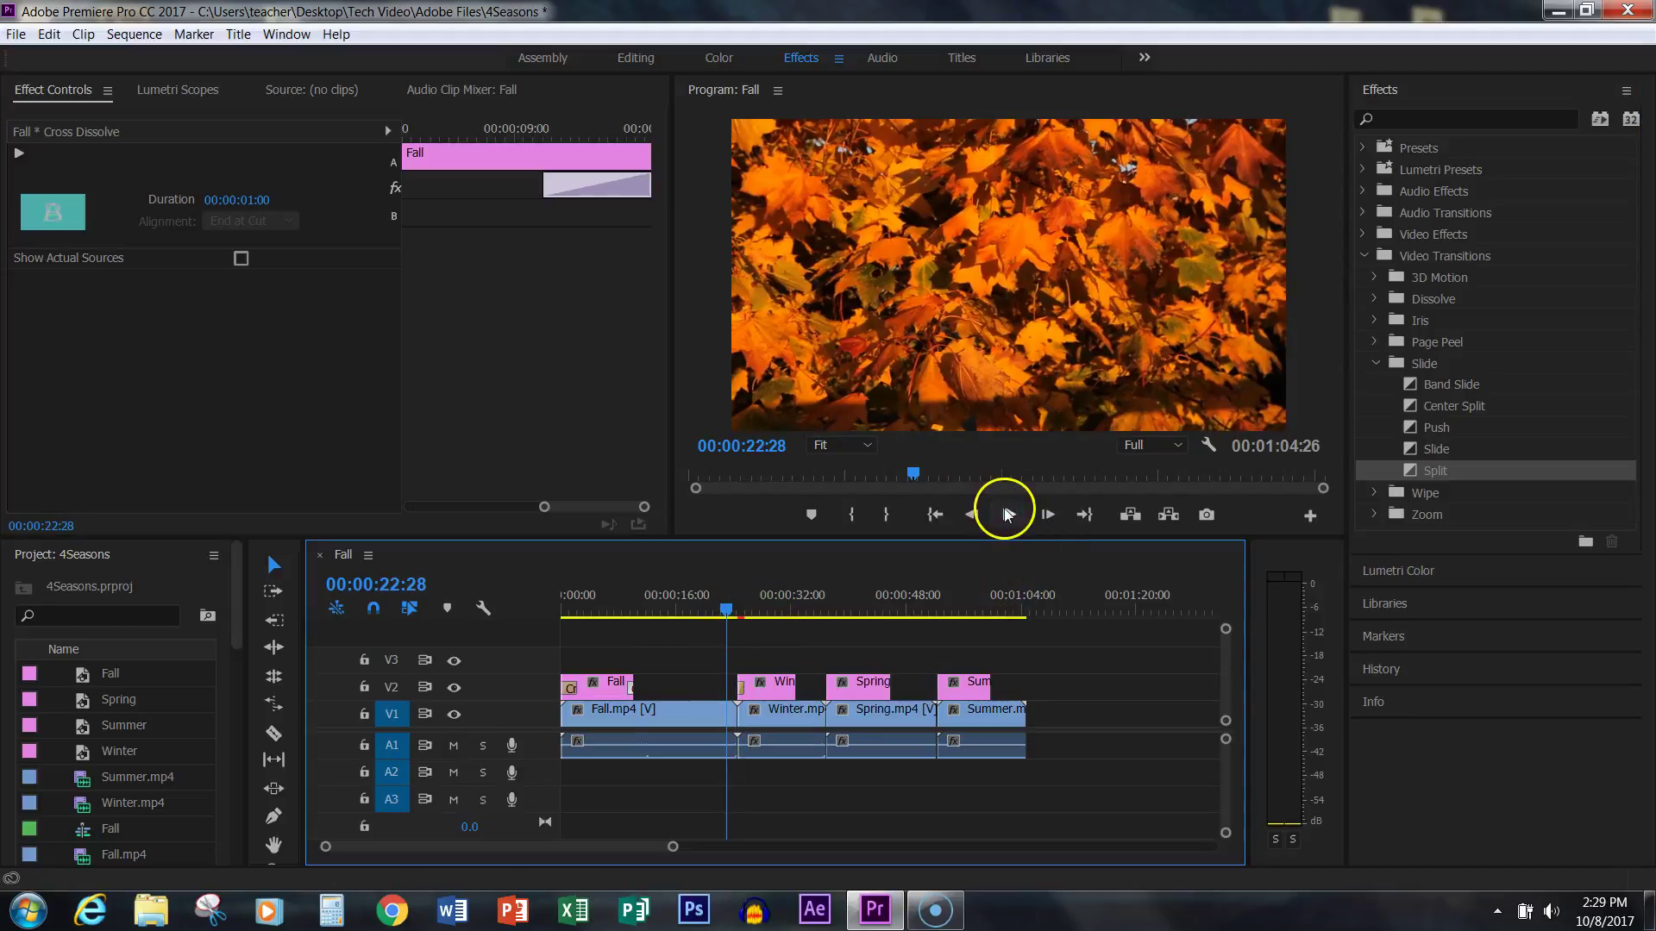
click(1007, 515)
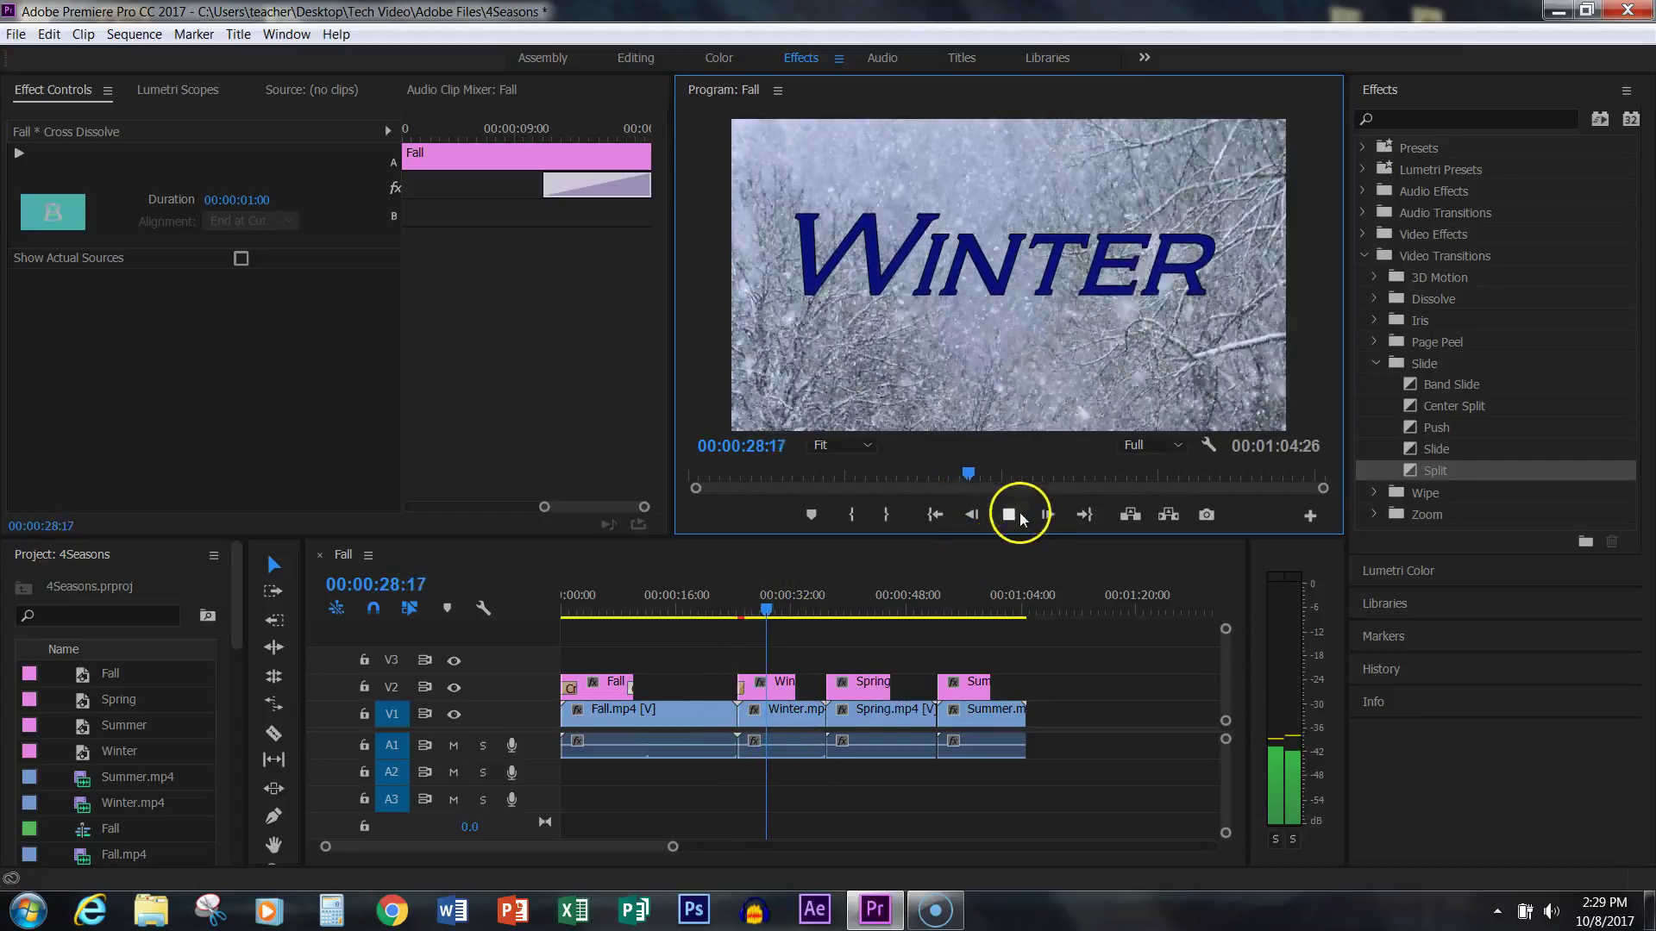
click(1007, 514)
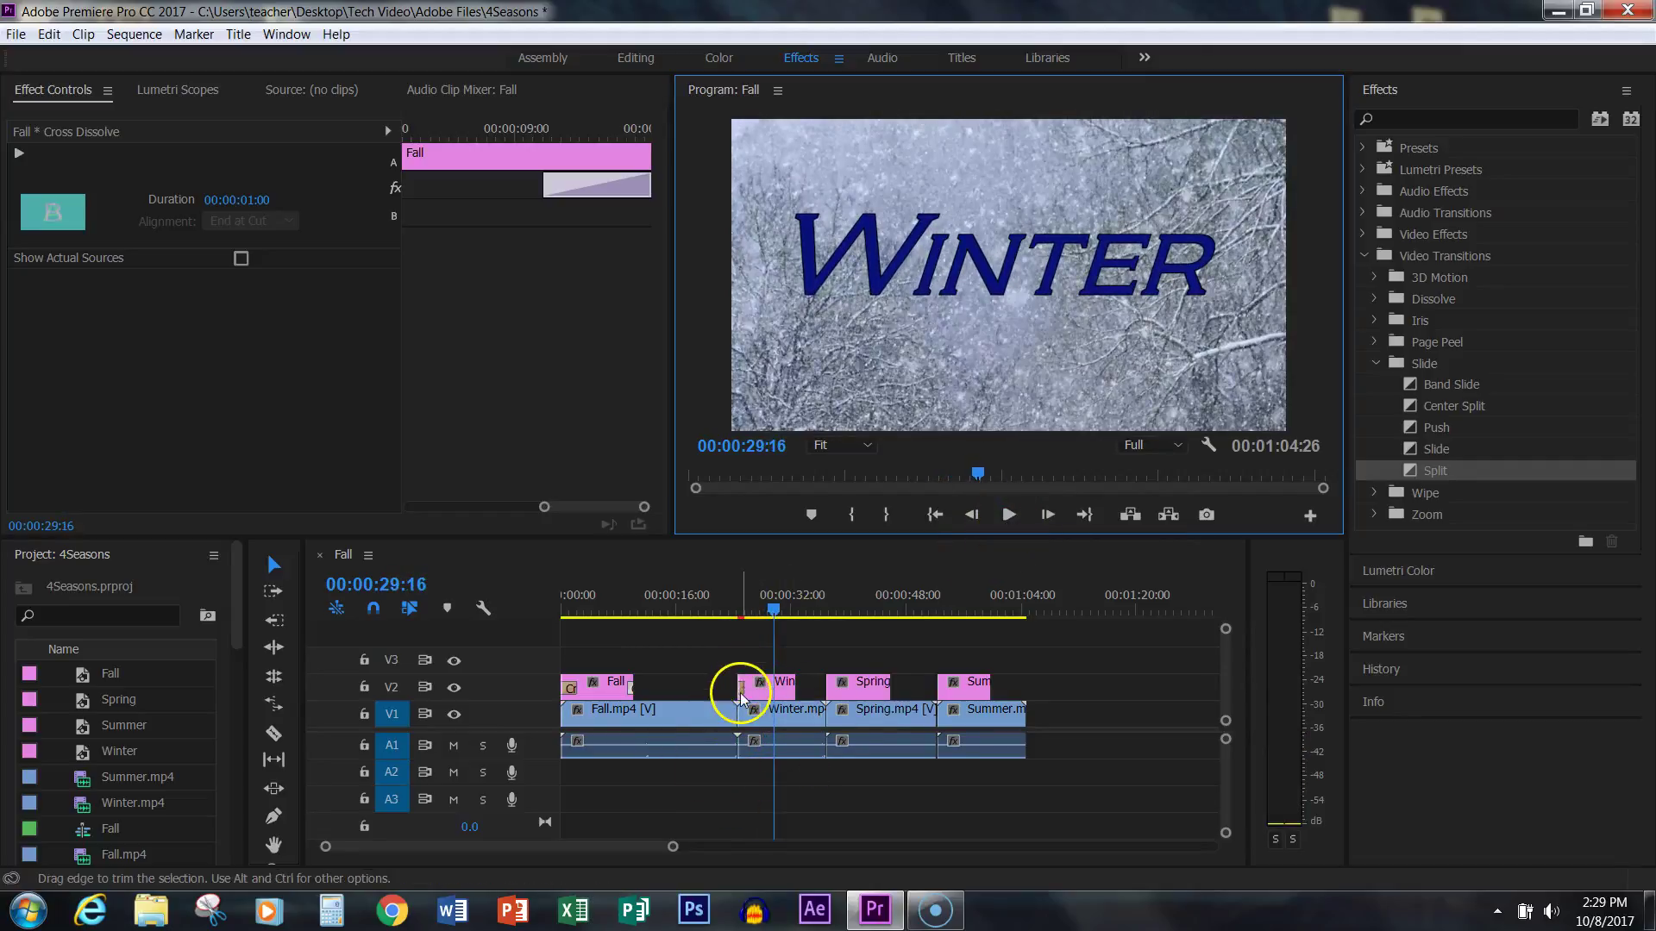
Examine the settings of the Split transition at the start of the Winter title
click(741, 691)
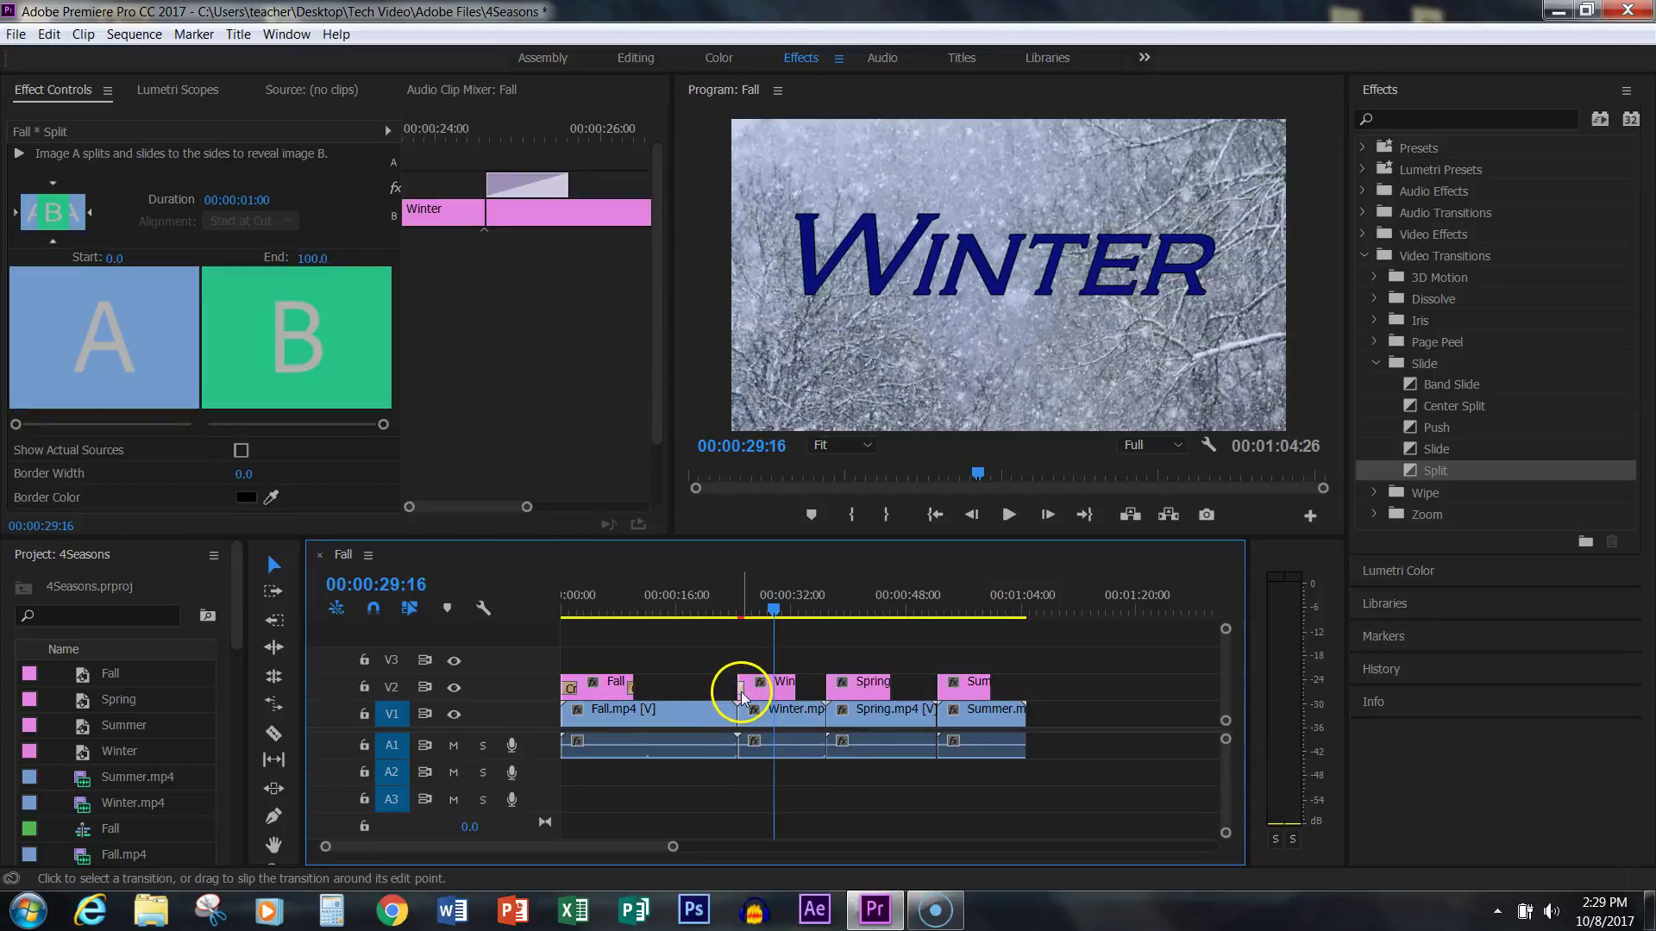
drag(657, 307, 661, 427)
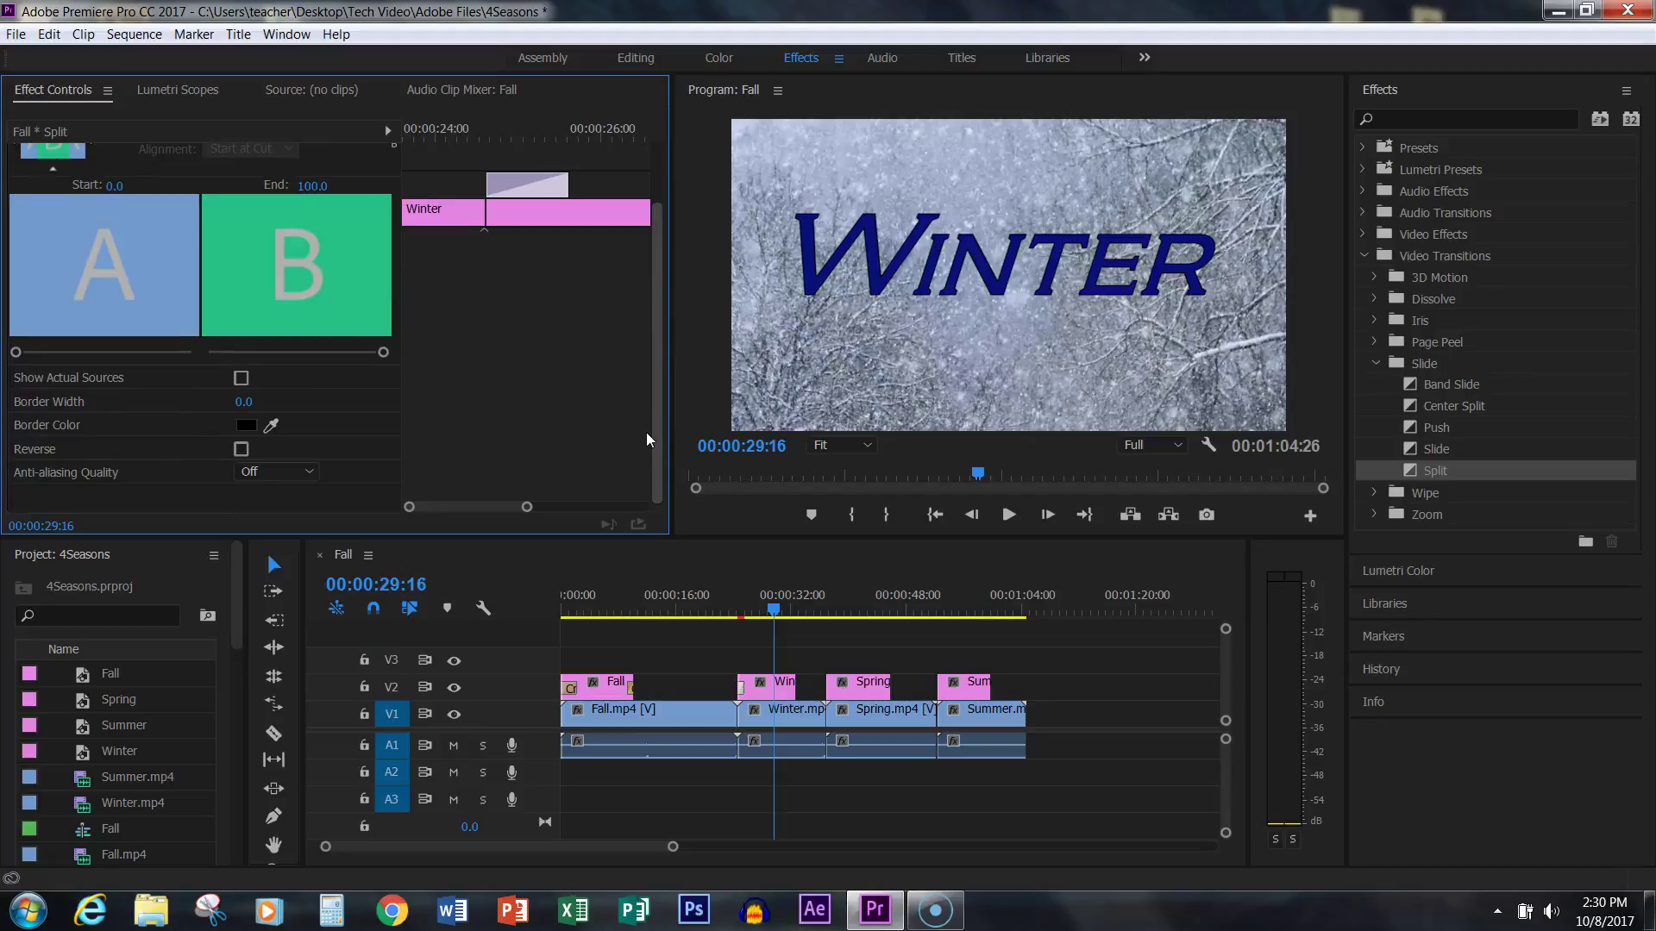
scroll(655, 362, up, 3)
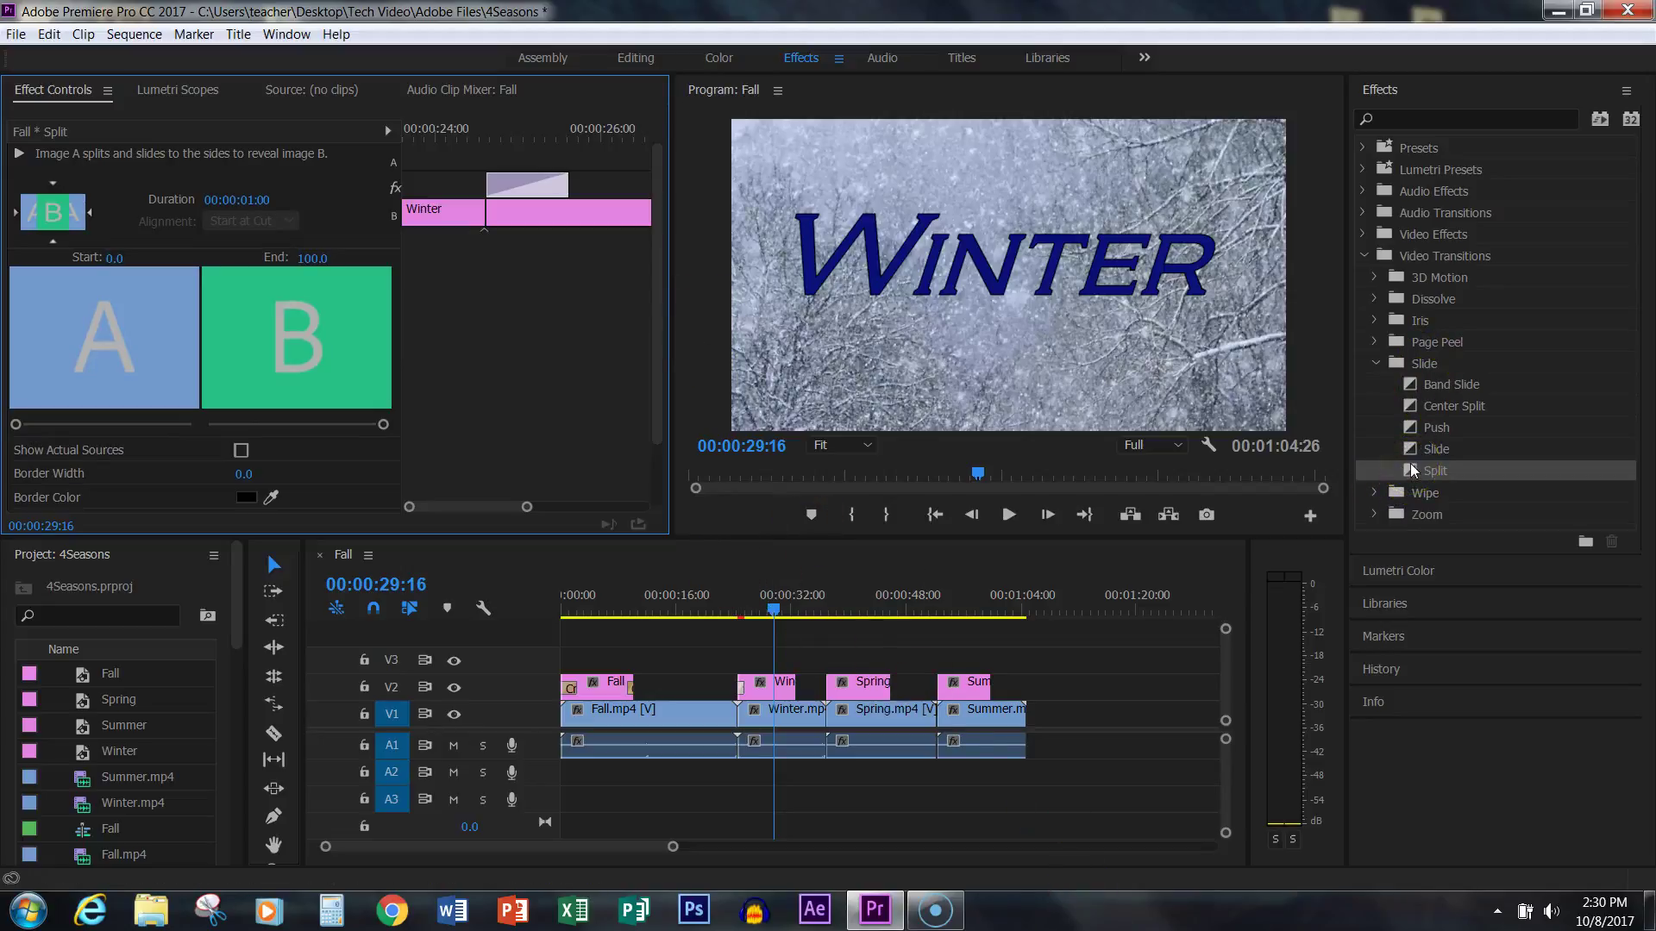
Apply the Split transition to the end of the Winter title and play it back
drag(1410, 463, 791, 681)
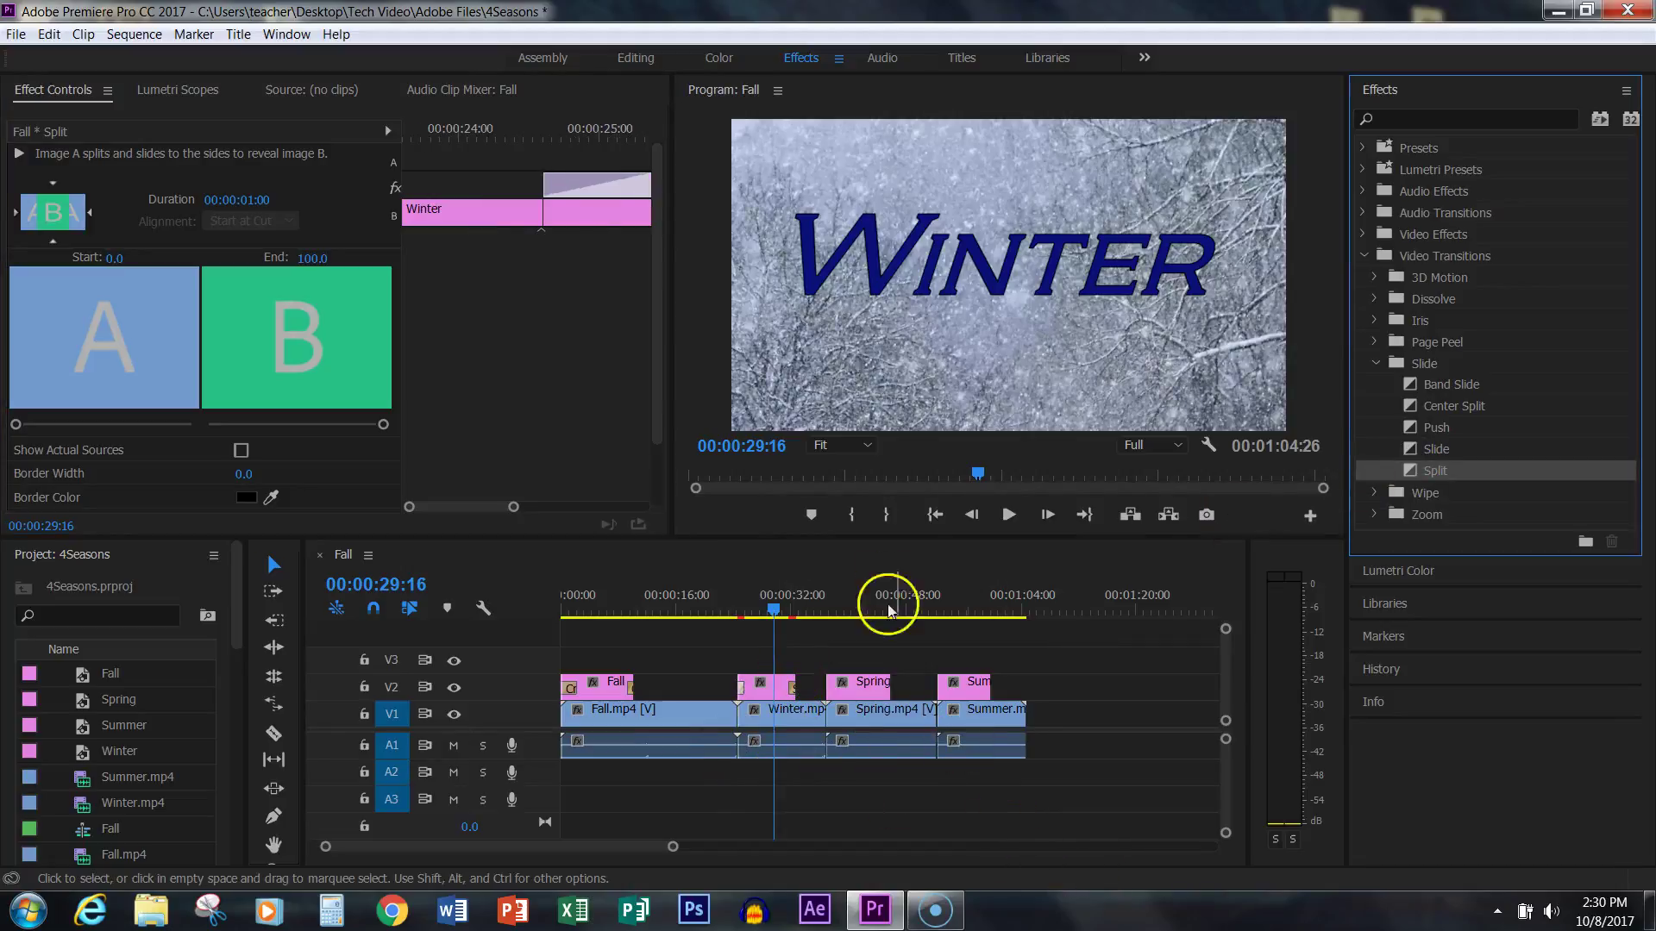
click(1008, 514)
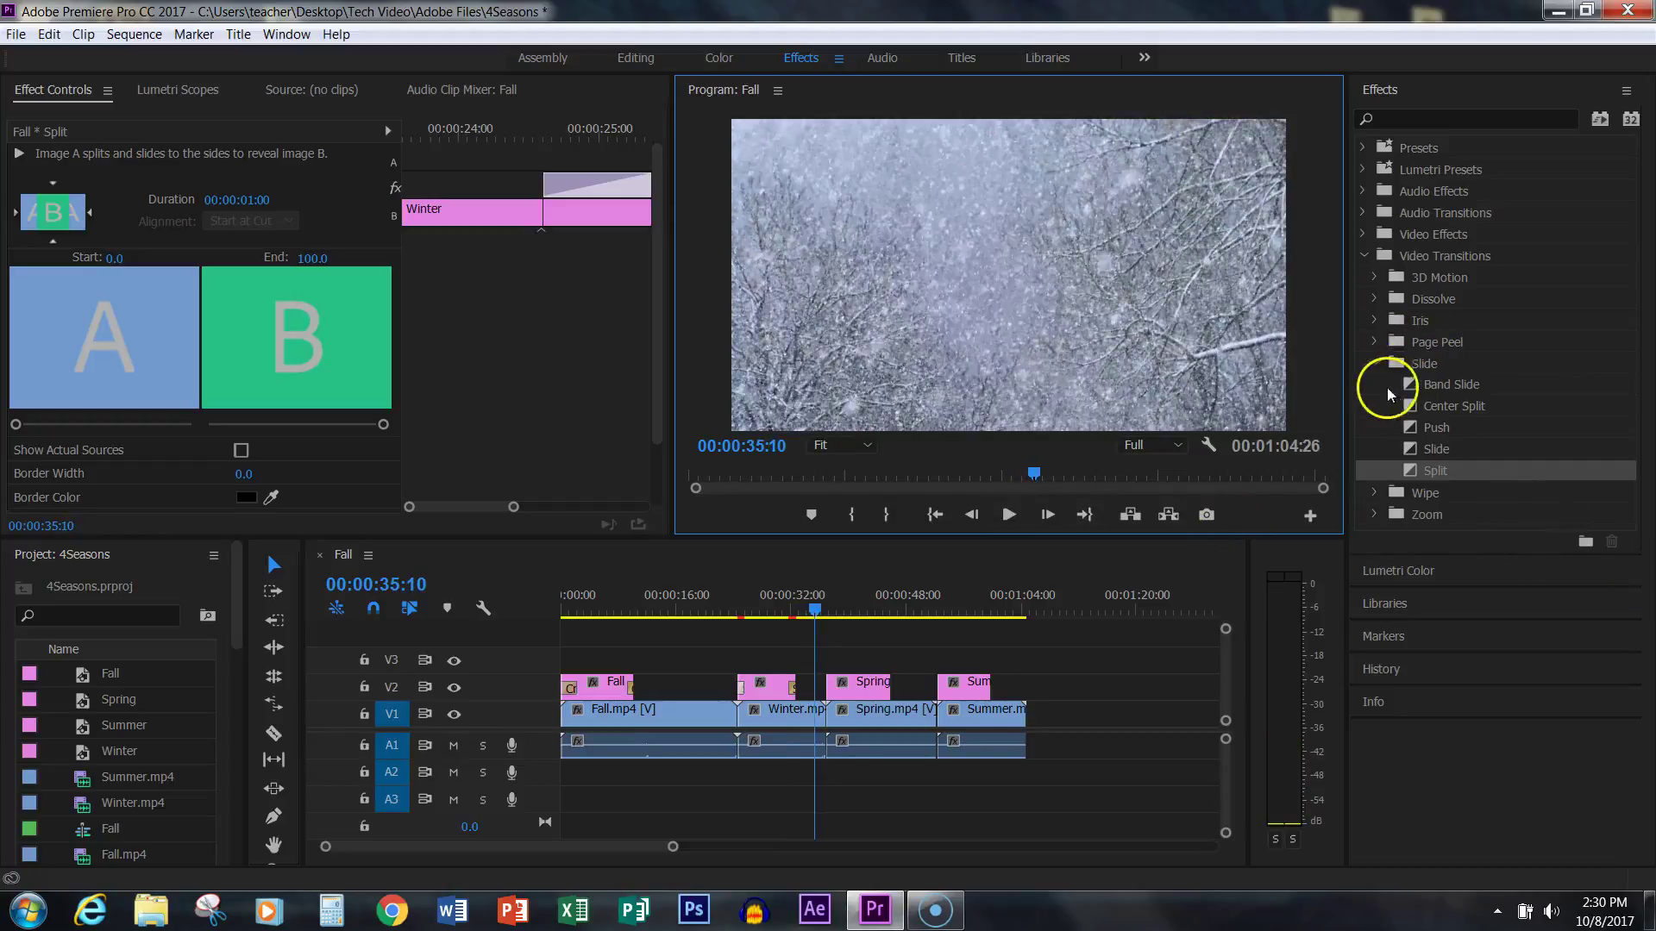
Apply the Zig-Zag Blocks transition from the Wipe group to the start of the Spring title on track V2
click(1374, 364)
drag(813, 608, 836, 612)
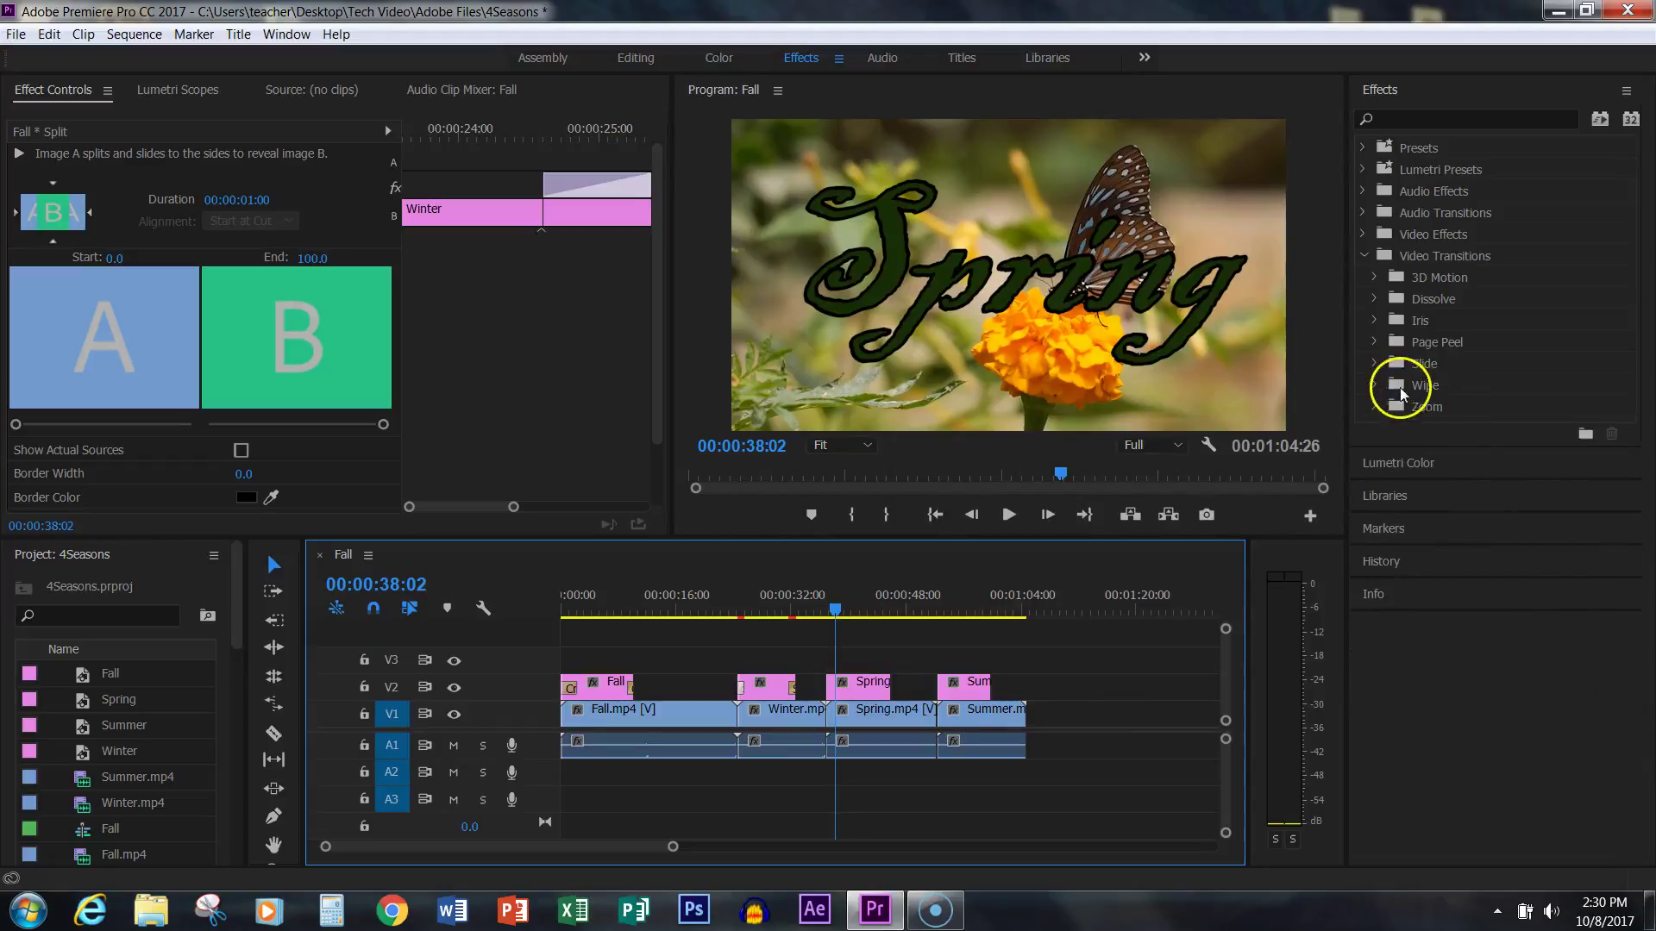
click(1374, 385)
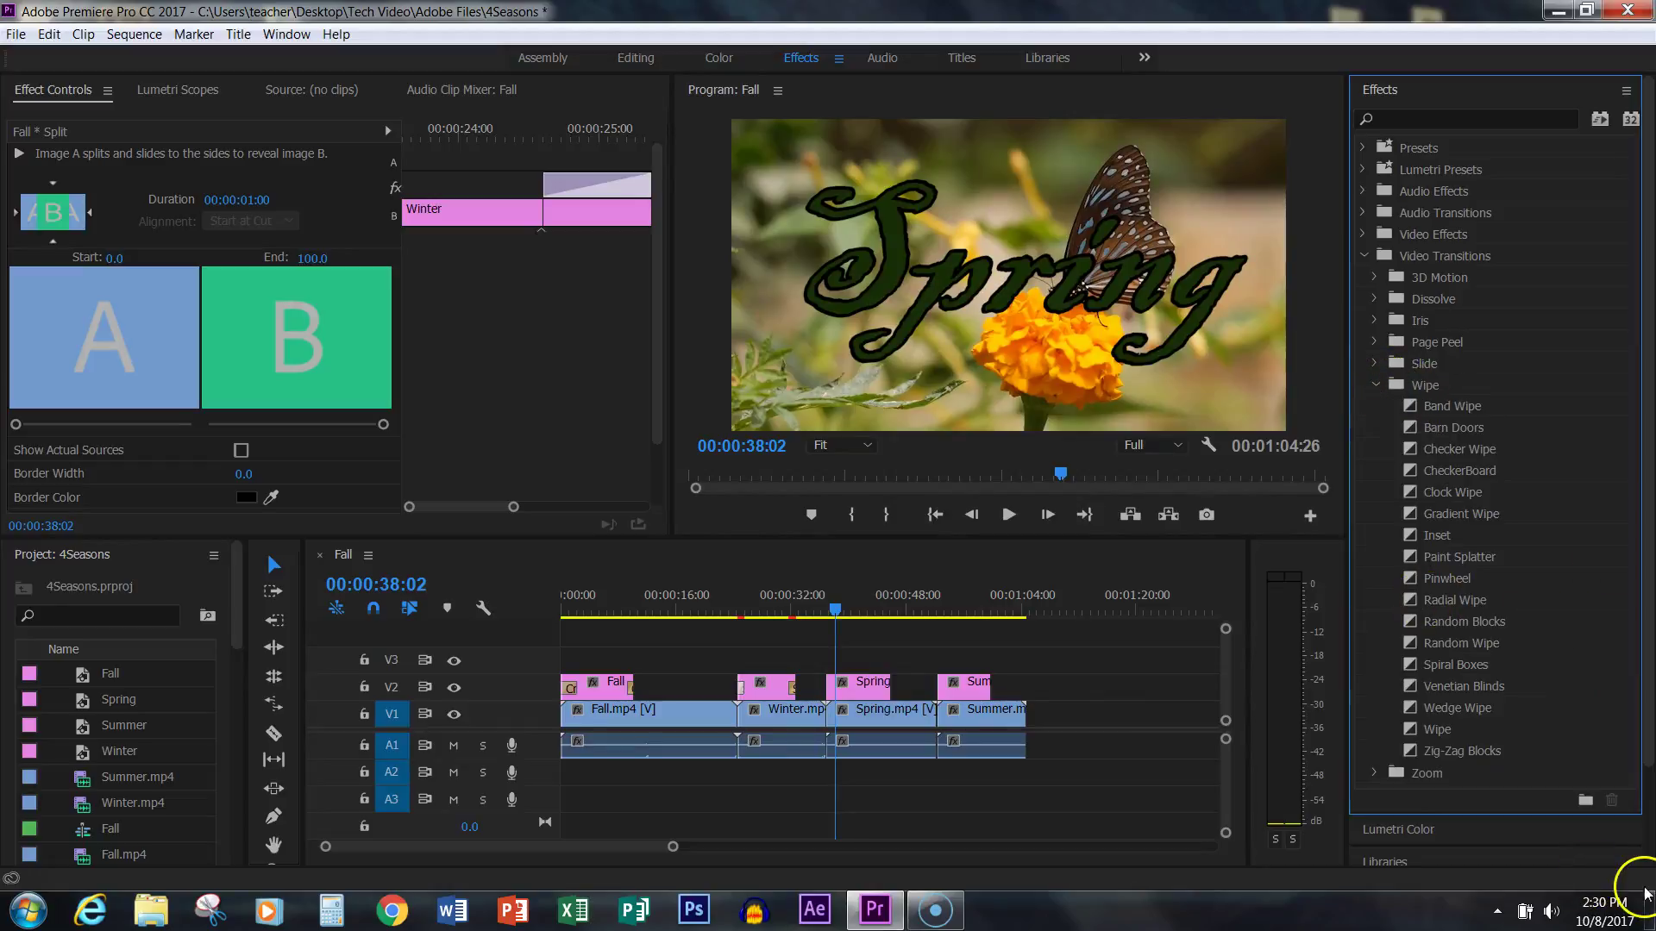
click(1411, 749)
drag(1152, 718, 833, 690)
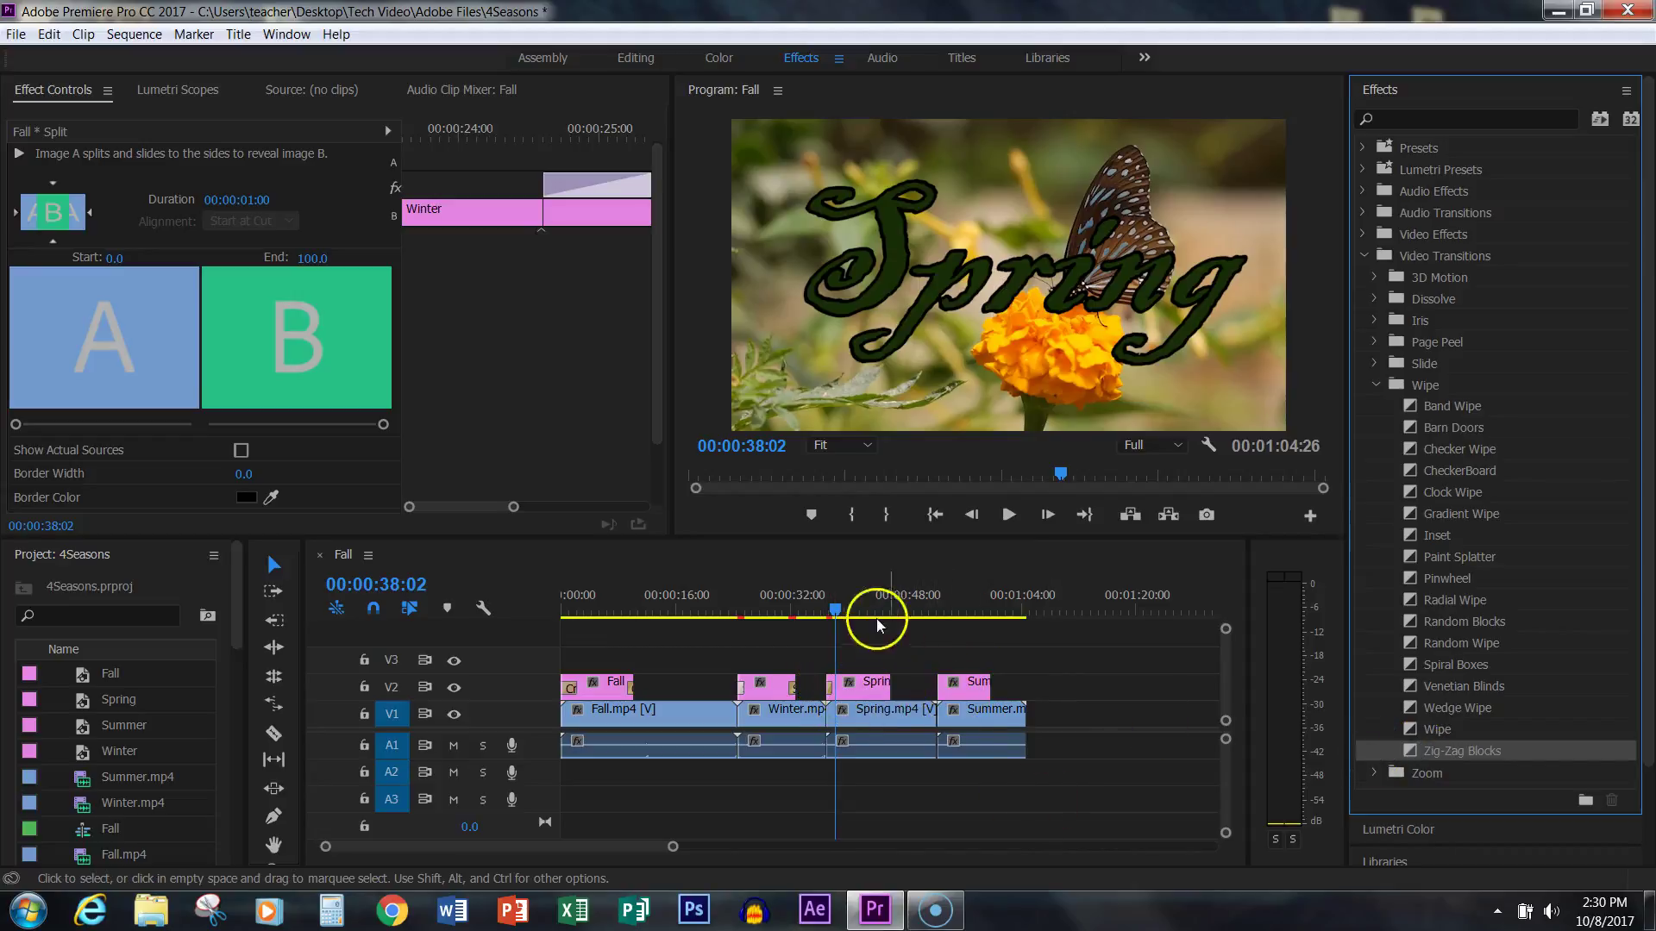
Play the sequence from just before the Spring title to preview its Zig-Zag Blocks transition
click(815, 618)
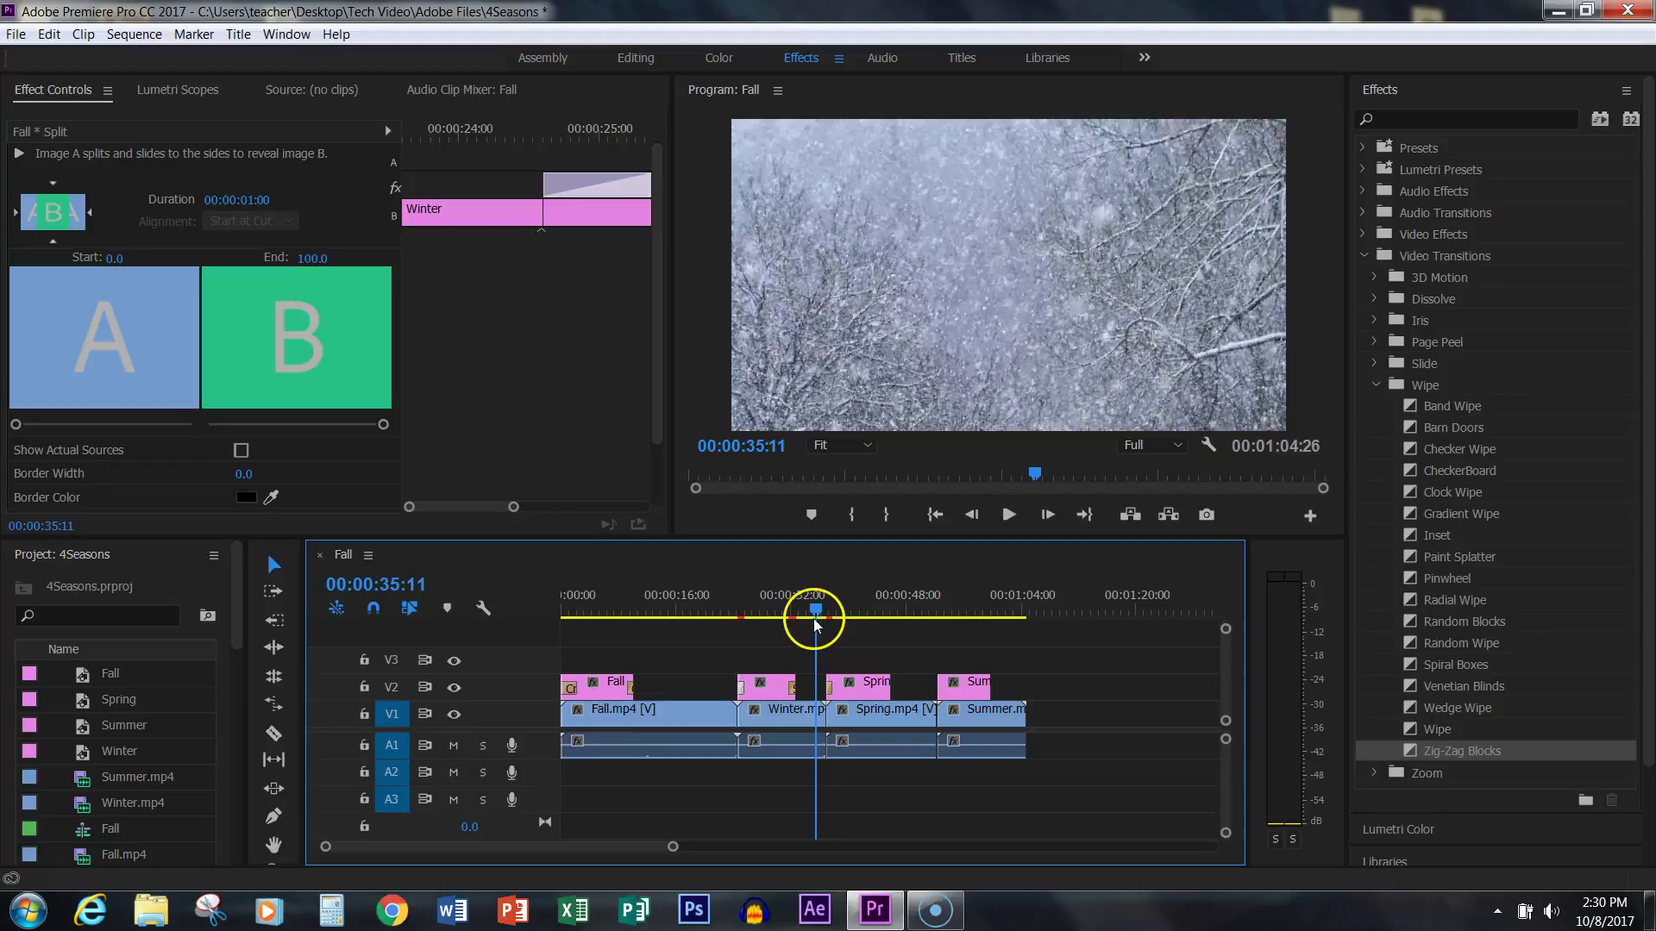
drag(814, 618, 817, 618)
click(1006, 517)
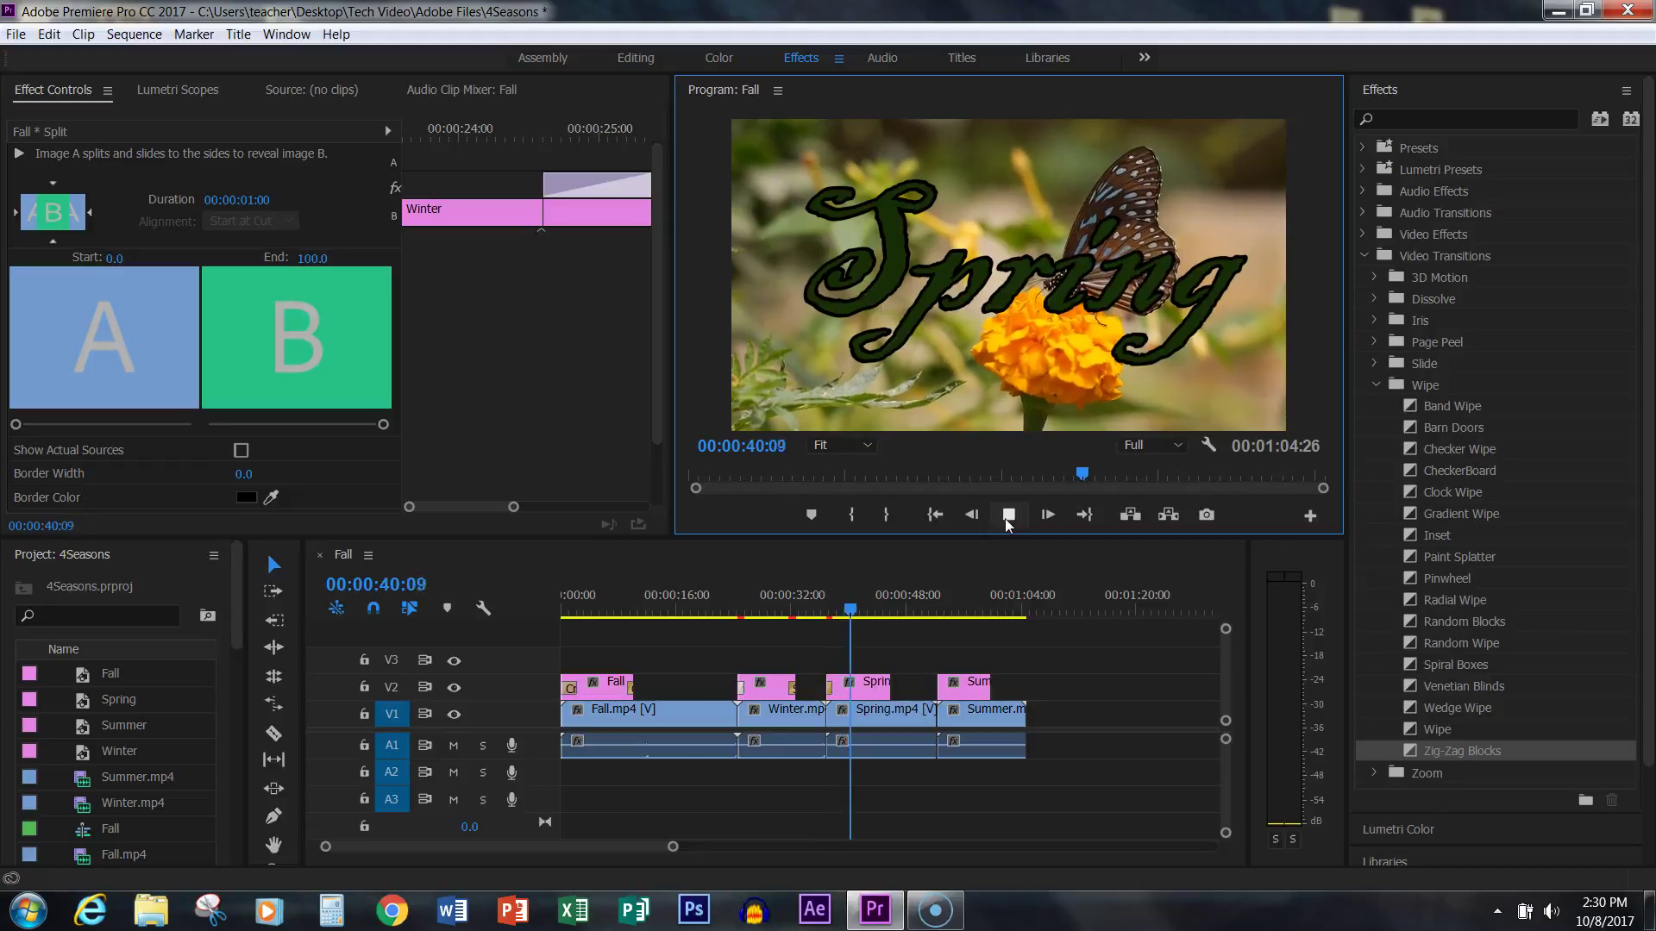
click(1006, 519)
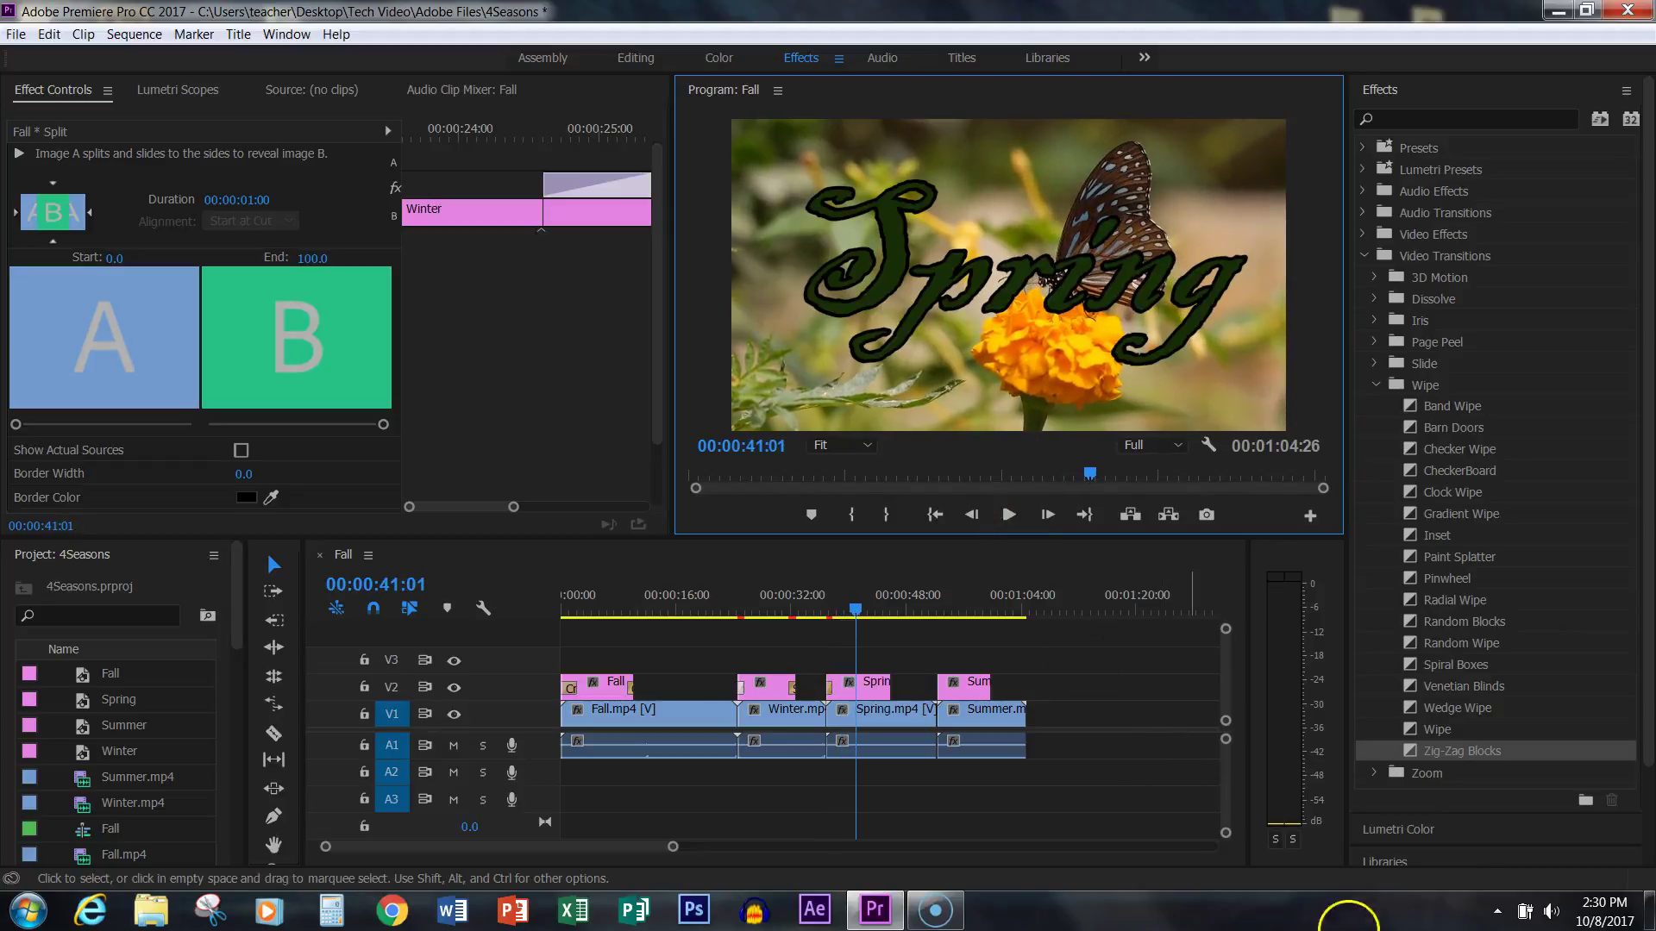
Apply the Zig-Zag Blocks transition to the end of the Spring title and scrub the playhead past it
click(1411, 752)
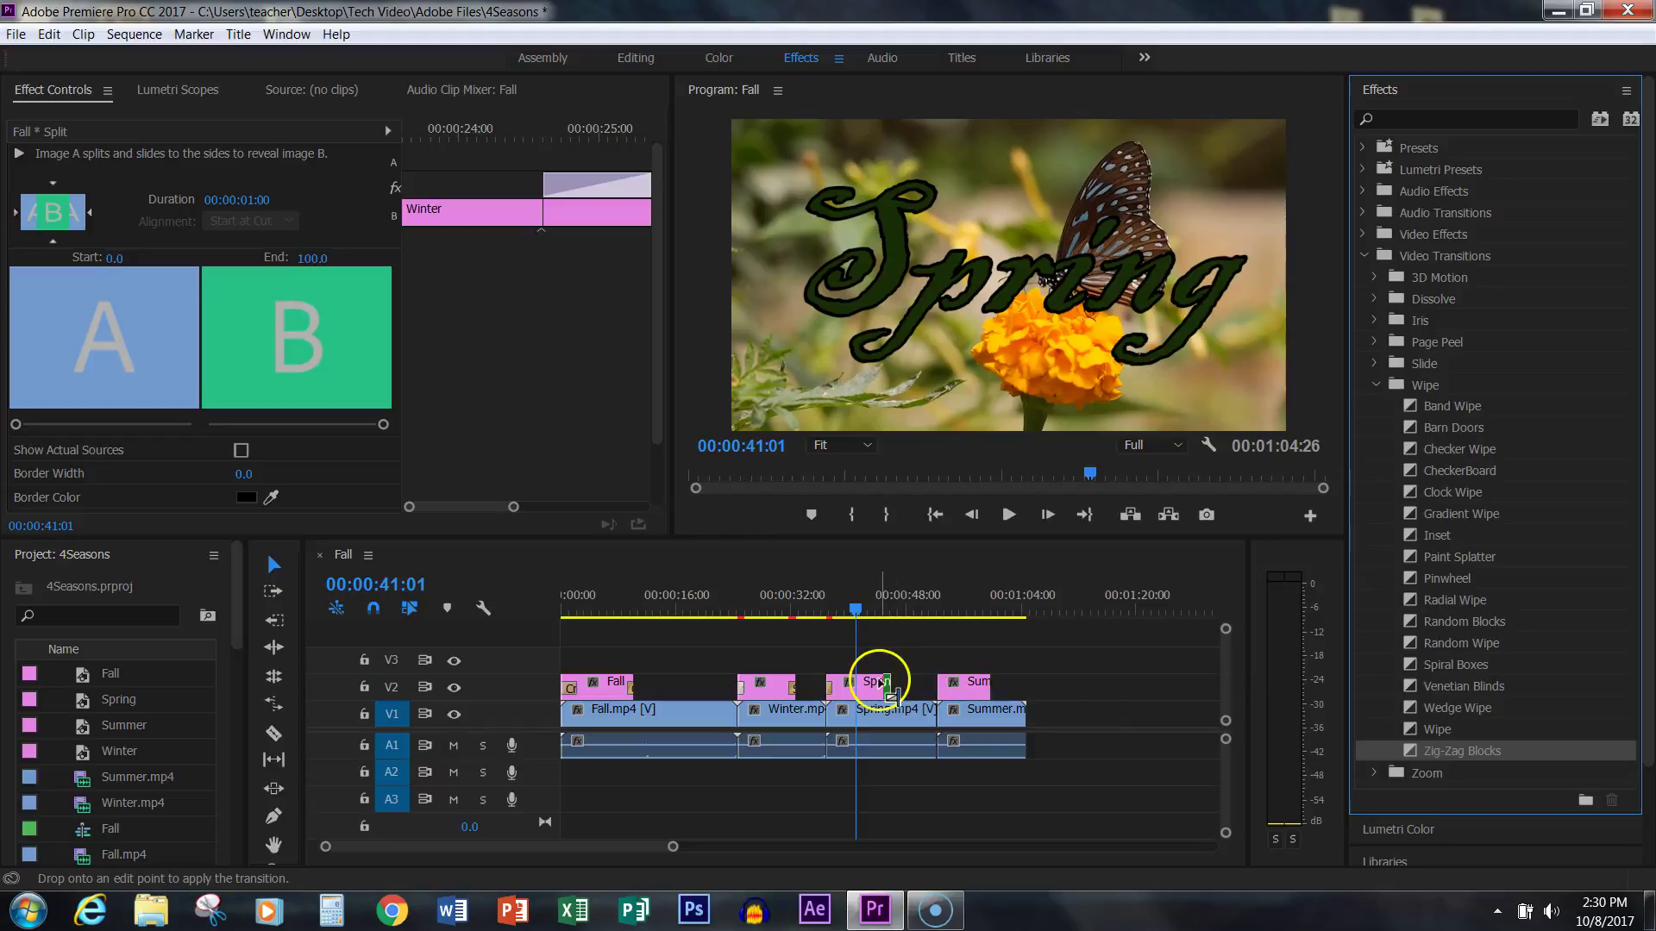
drag(856, 609, 894, 637)
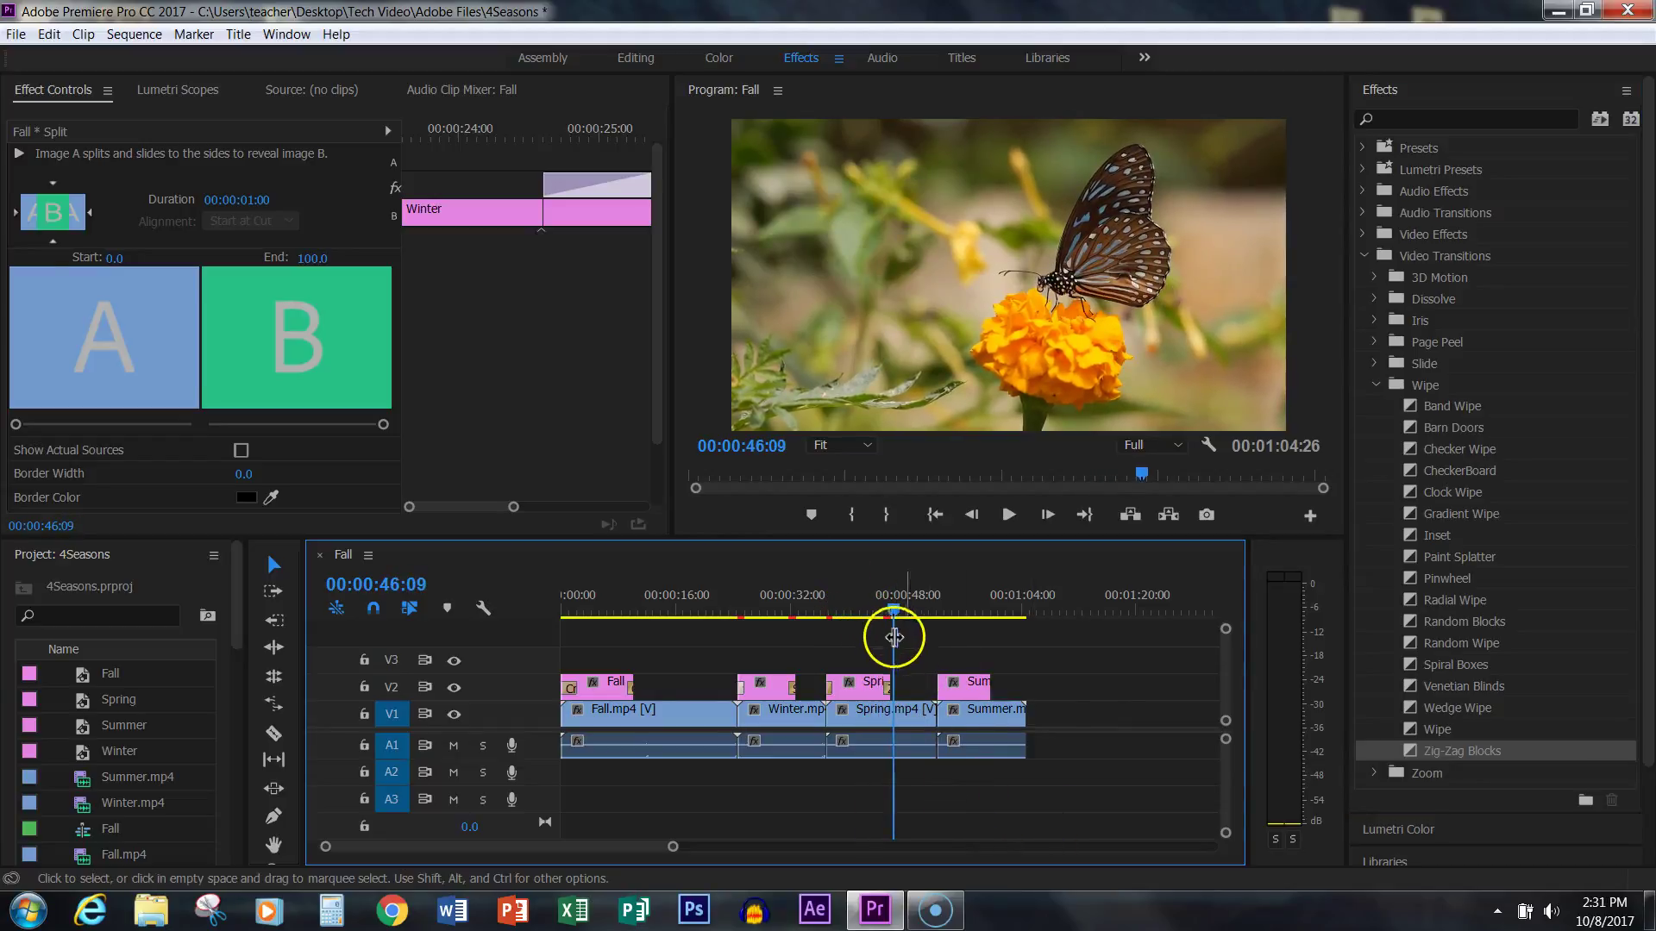
Apply the Cross Zoom transition from the Zoom group to the start and end of the Summer title on track V2
click(1377, 385)
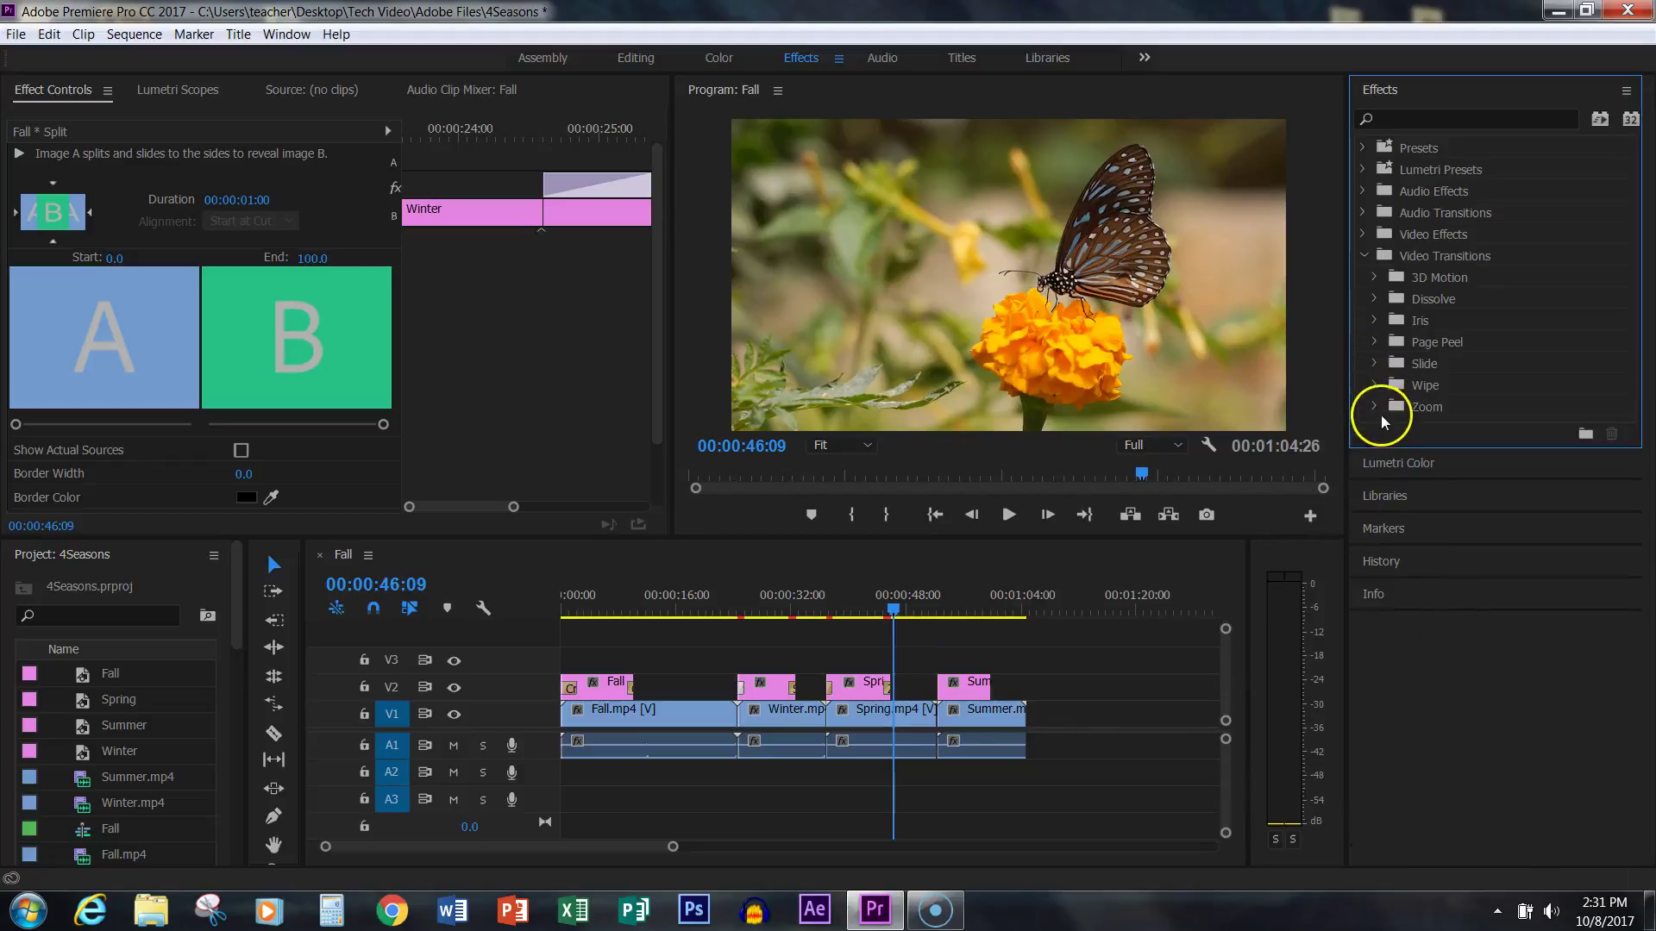
click(1373, 406)
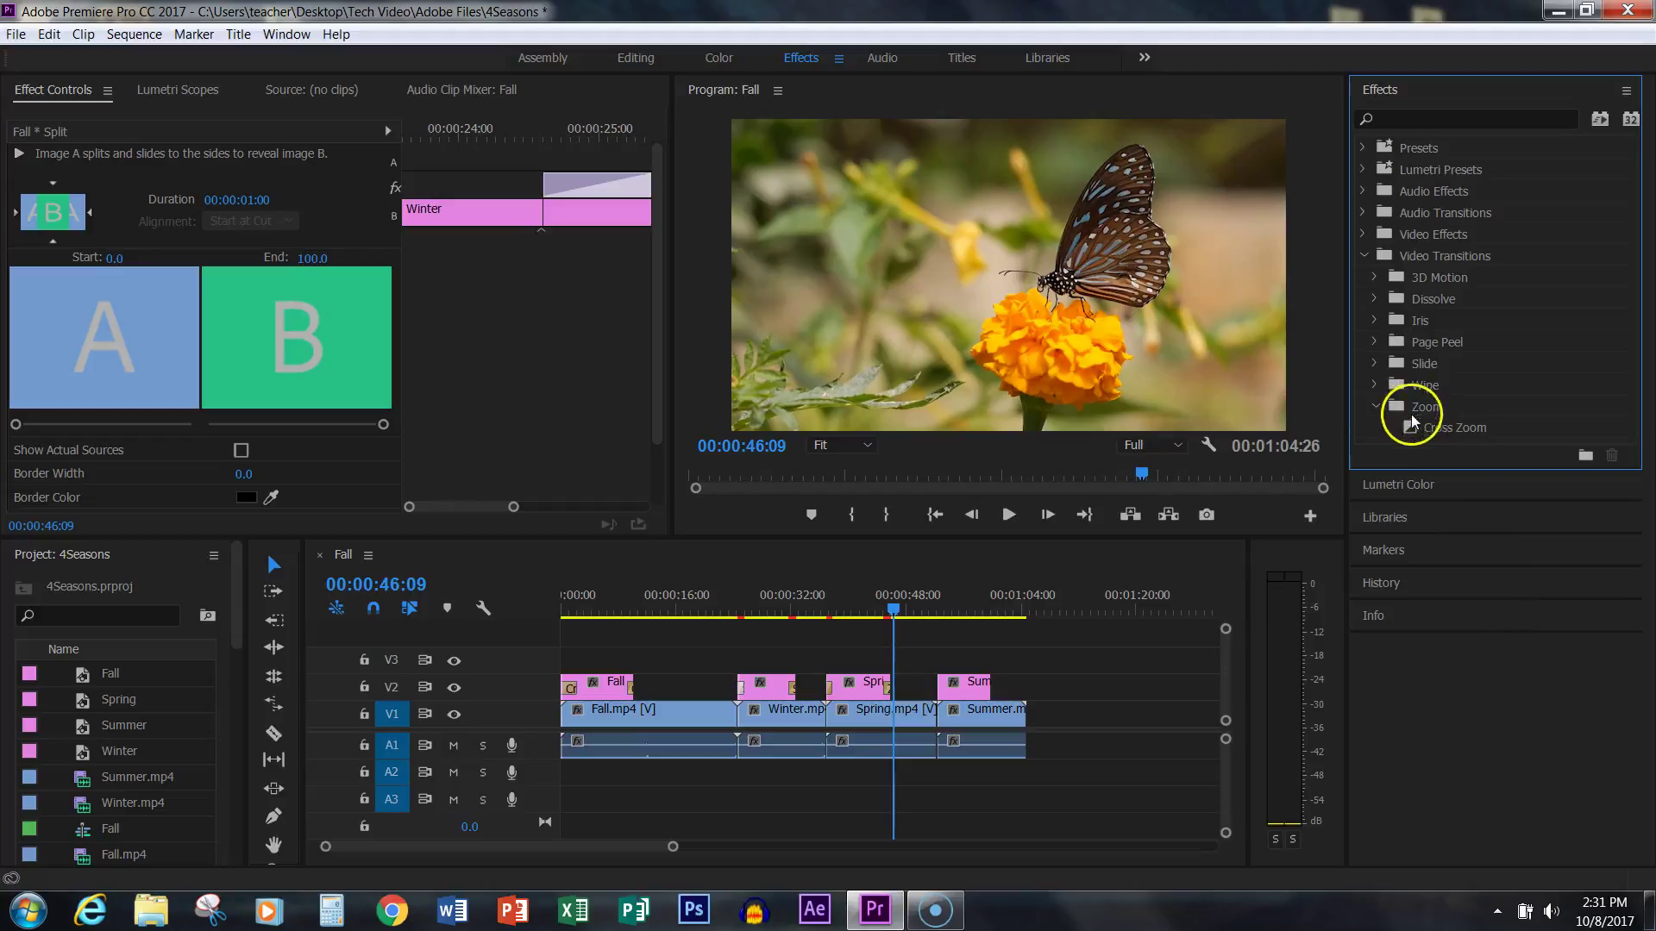
drag(1410, 427, 952, 686)
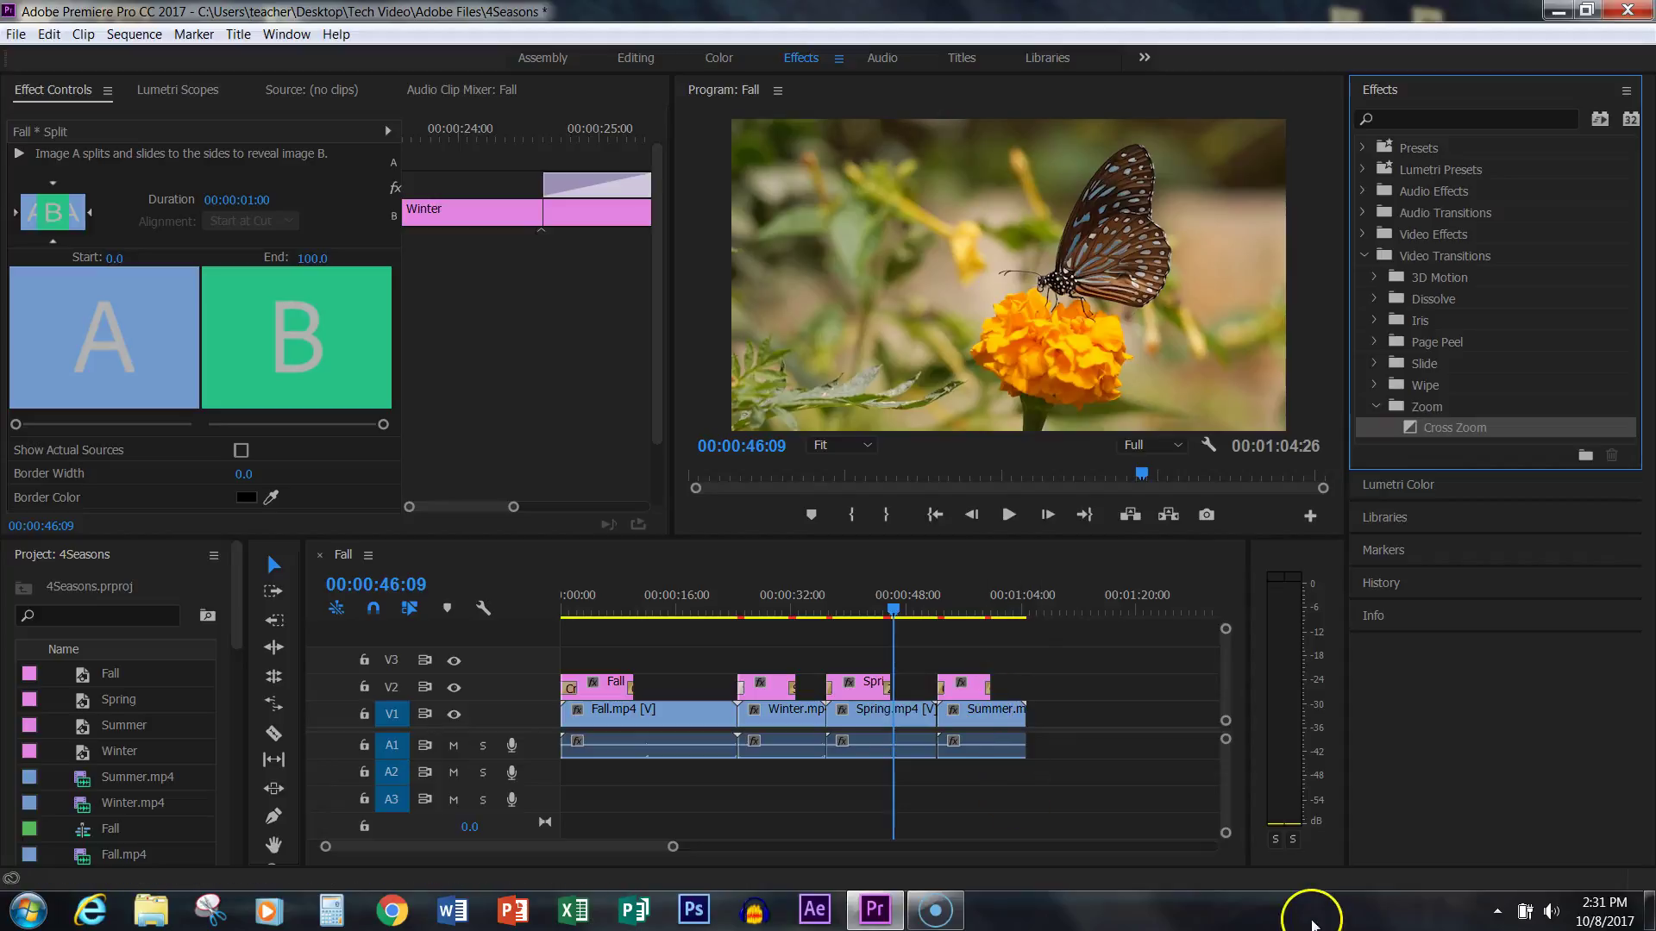
Play the sequence from just before the Summer title to past its end to preview the Cross Zoom transitions
drag(893, 608, 928, 628)
click(1008, 515)
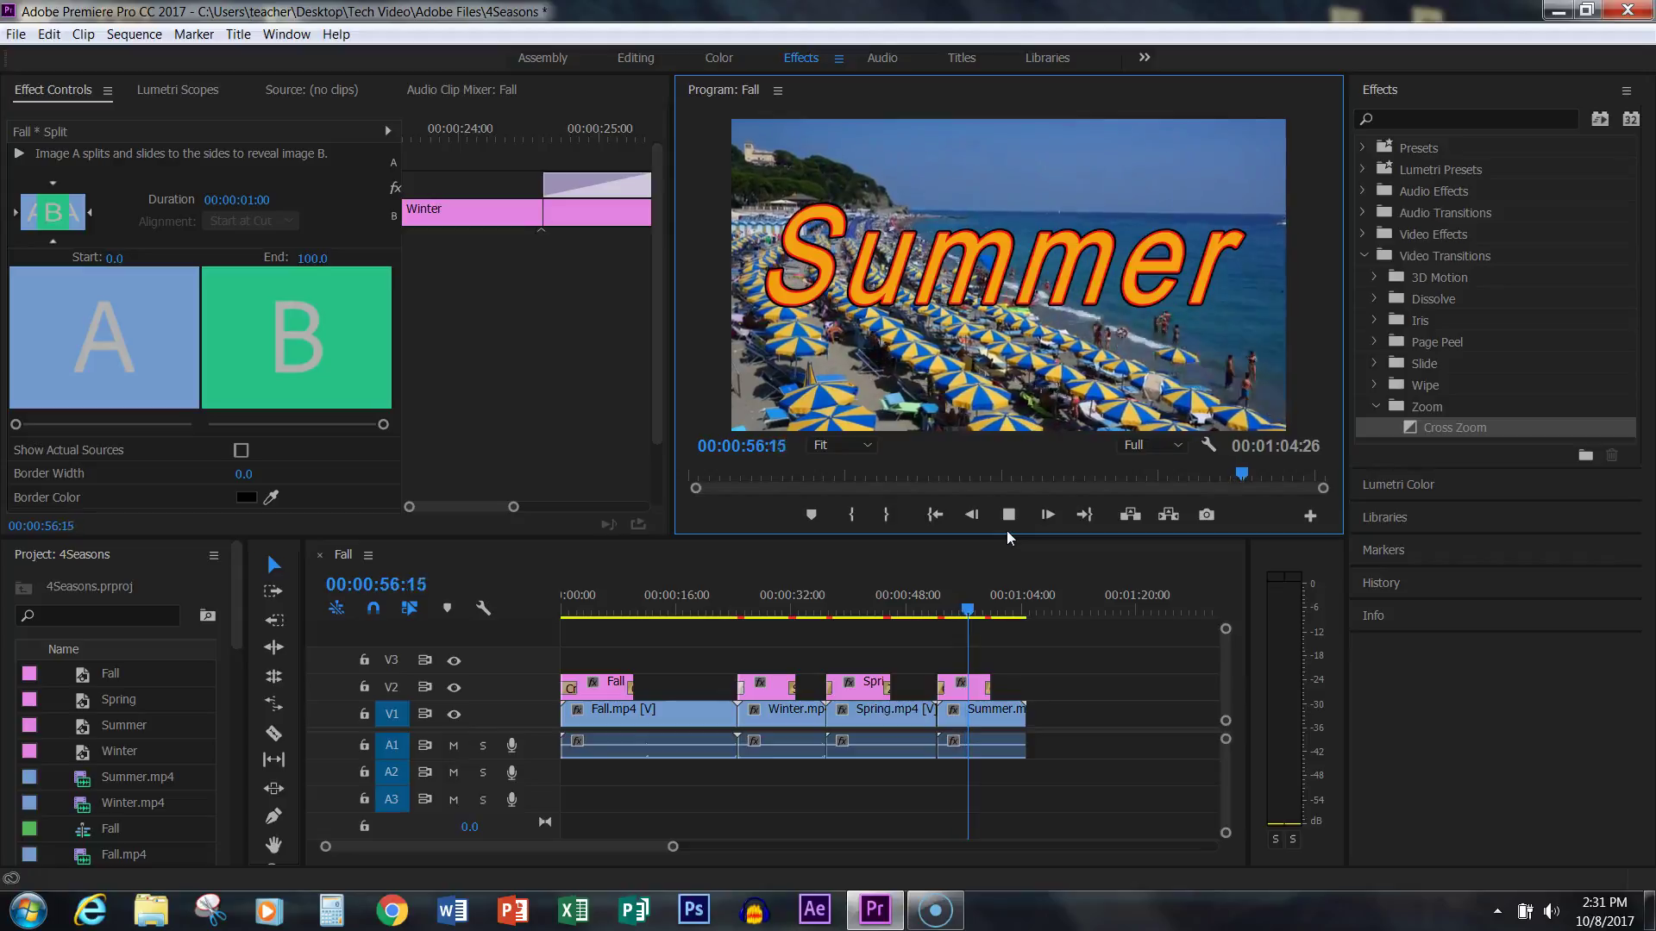
click(1007, 526)
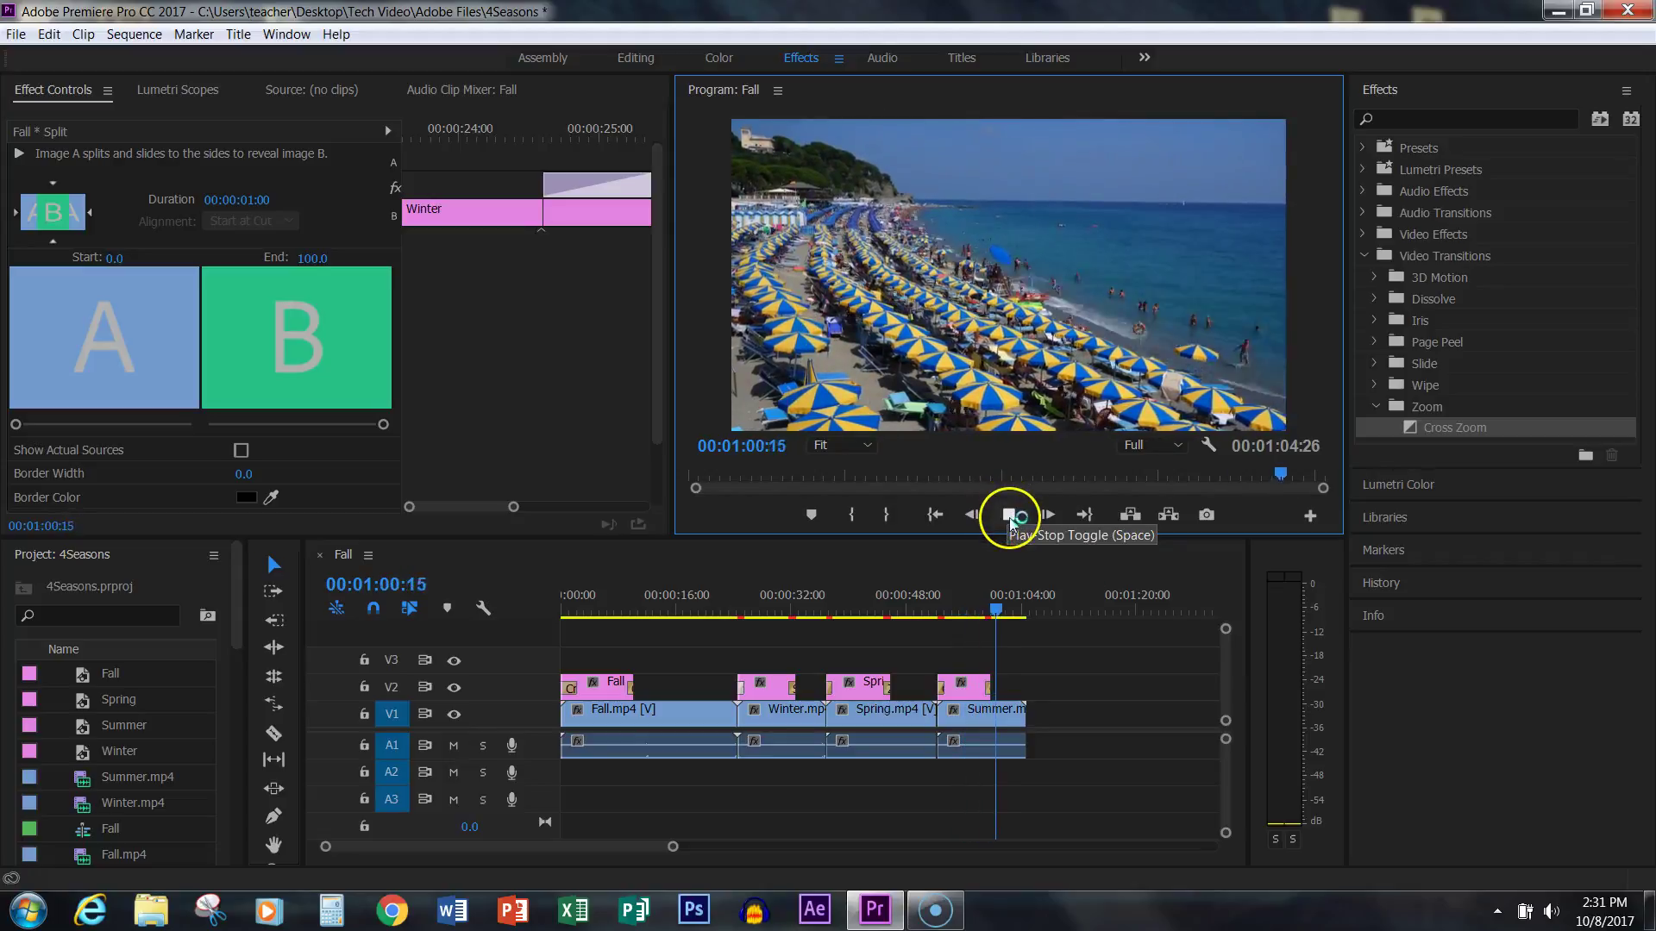
click(1010, 516)
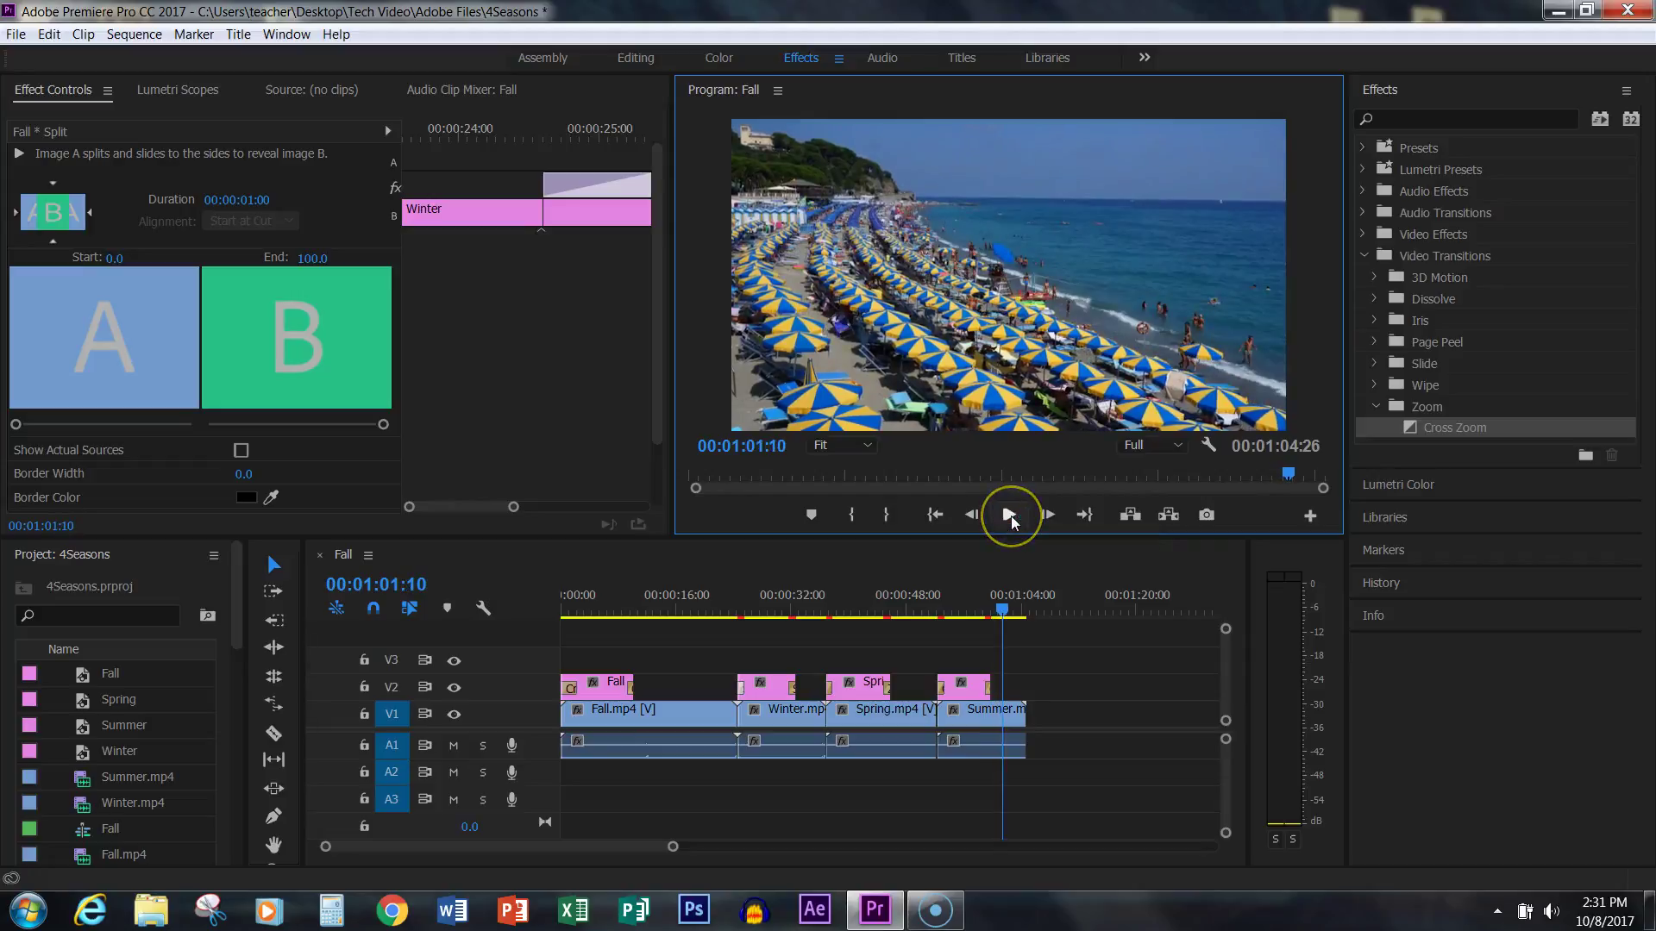